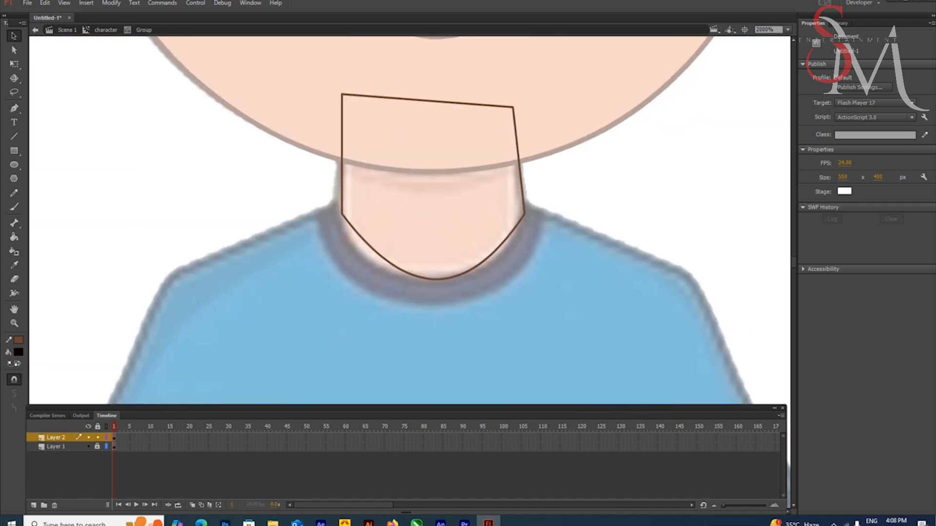
- Reshape the neck outline so its sides, top corners and rounded lower edge follow the reference neck
left_click_drag(374, 258, 369, 262)
left_click_drag(523, 212, 529, 207)
left_click_drag(496, 245, 502, 250)
left_click_drag(348, 236, 341, 238)
left_click_drag(481, 262, 483, 266)
left_click_drag(529, 207, 523, 201)
left_click_drag(341, 95, 339, 107)
left_click_drag(482, 263, 489, 259)
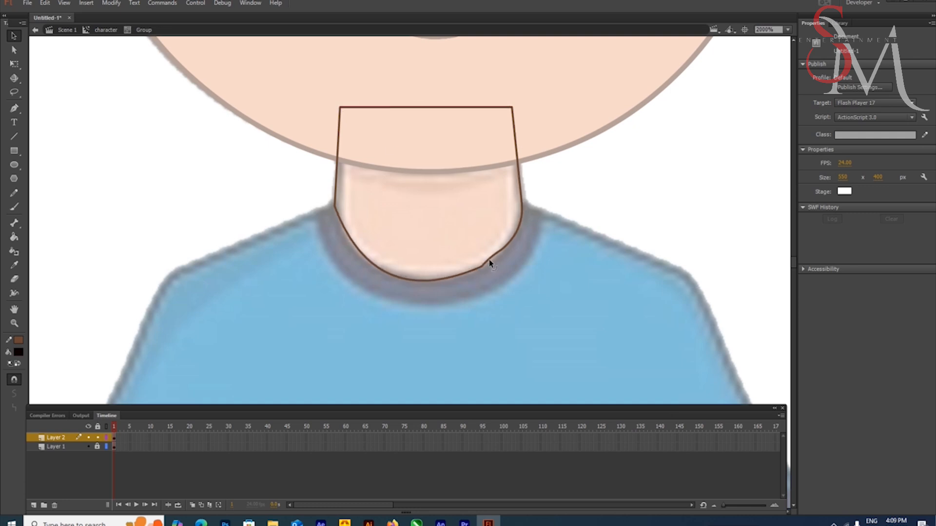
left_click_drag(282, 259, 367, 186)
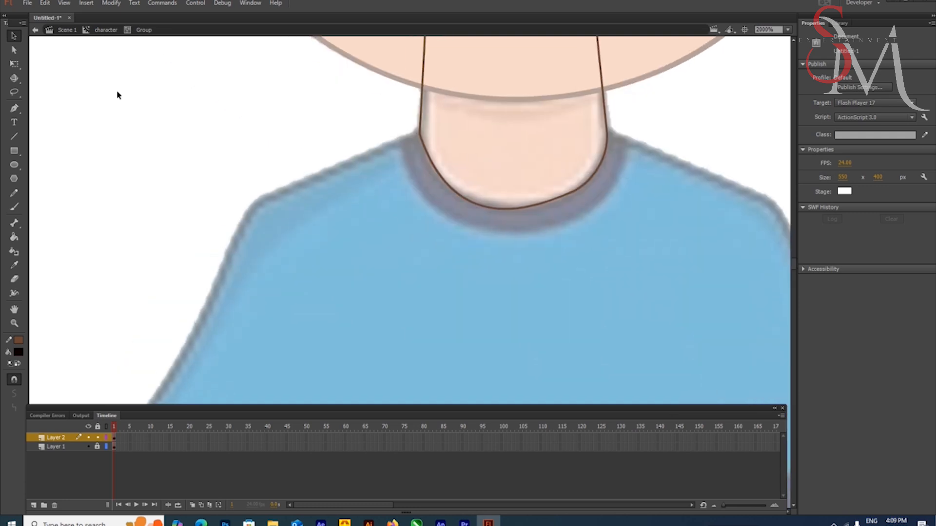
- Fill the neck with the skin colour sampled from the face, group it and send it behind the head
double_click(325, 95)
key("ctrl+b")
left_click(14, 265)
left_click(497, 78)
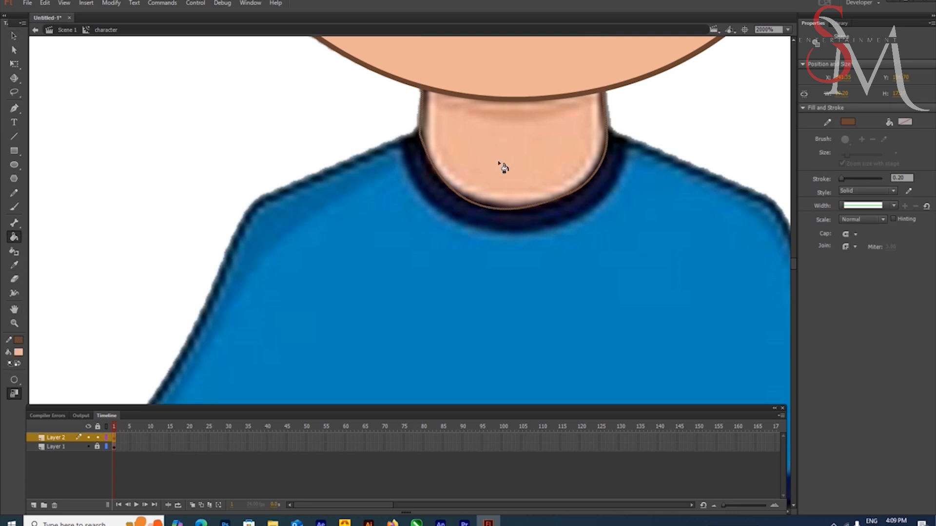
left_click(504, 164)
left_click(14, 36)
double_click(504, 175)
key("ctrl+g")
key("ctrl+shift+Down")
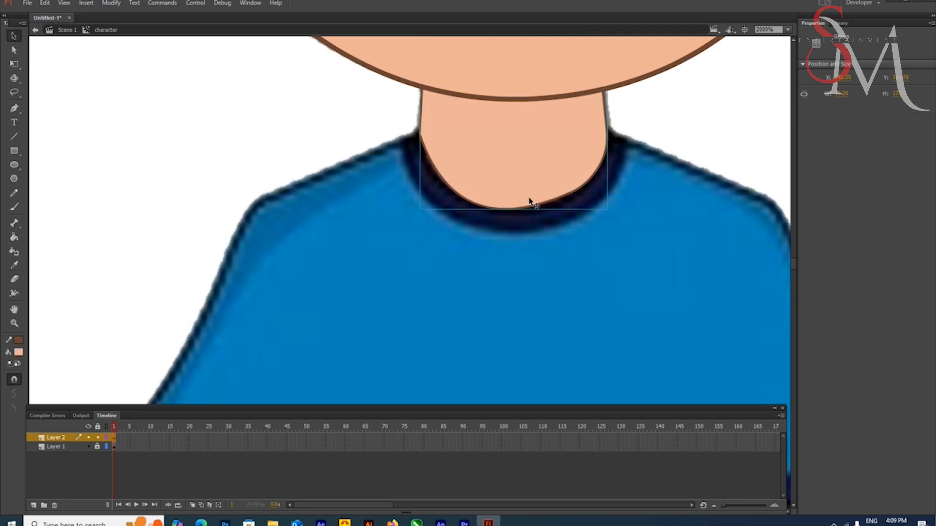
- Draw a rectangle over the shirt's torso, delete its fill and pull its lower corners to the hem
left_click_drag(530, 201, 440, 117)
key("ctrl+minus")
left_click_drag(419, 201, 427, 155)
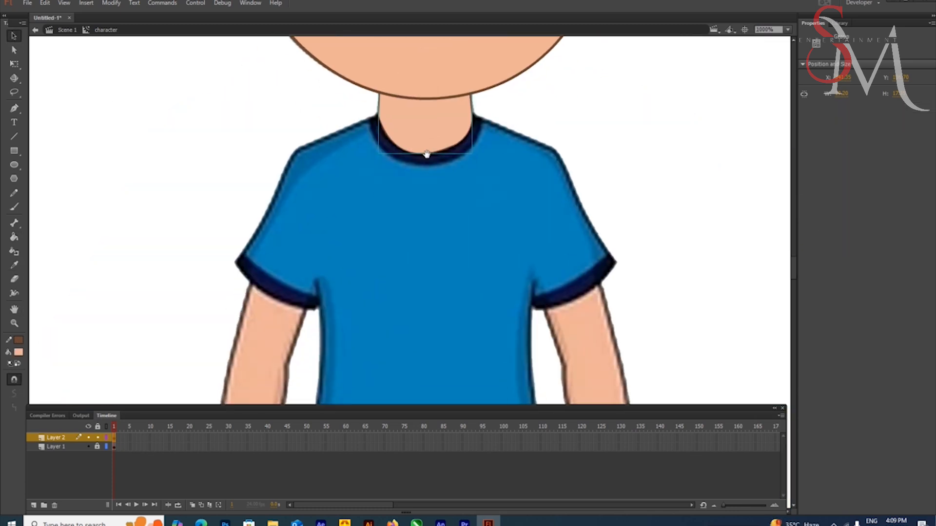
left_click(12, 152)
left_click_drag(294, 151, 550, 409)
left_click_drag(495, 236, 495, 131)
left_click(14, 36)
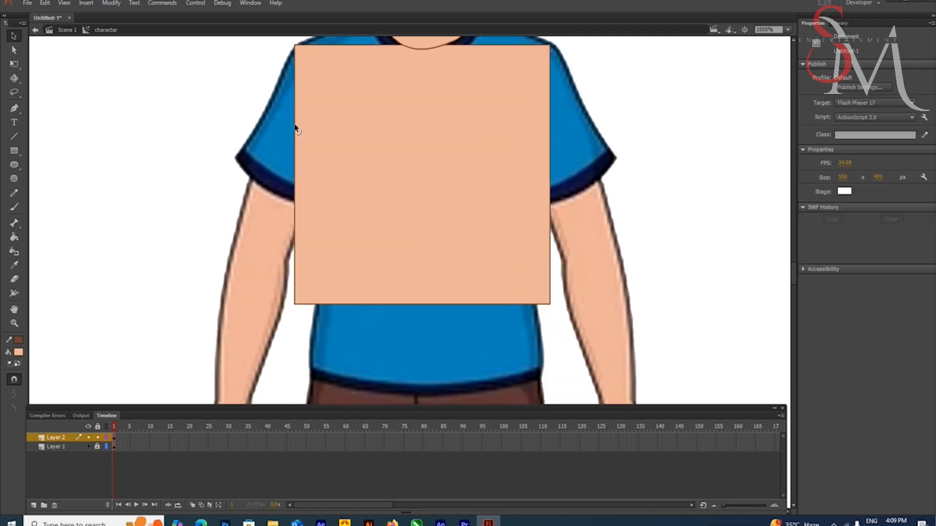
left_click(343, 201)
key("Delete")
left_click_drag(294, 304, 313, 369)
left_click_drag(549, 305, 539, 369)
- Move the neck group aside and shape the torso outline's top edge along the shoulders and neckline
left_click_drag(360, 177, 387, 245)
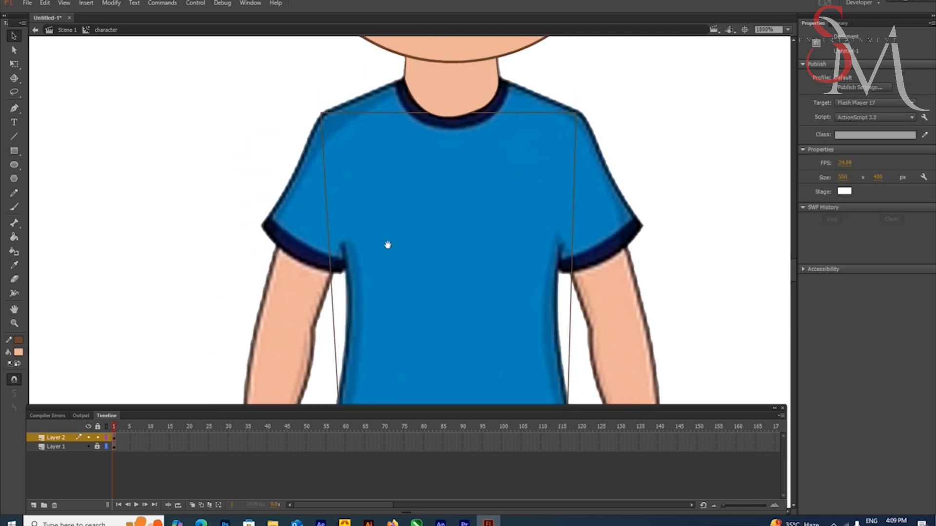
left_click_drag(495, 97, 200, 175)
key("ctrl+z")
left_click(496, 98)
left_click_drag(495, 97, 501, 81)
left_click_drag(456, 118, 476, 103)
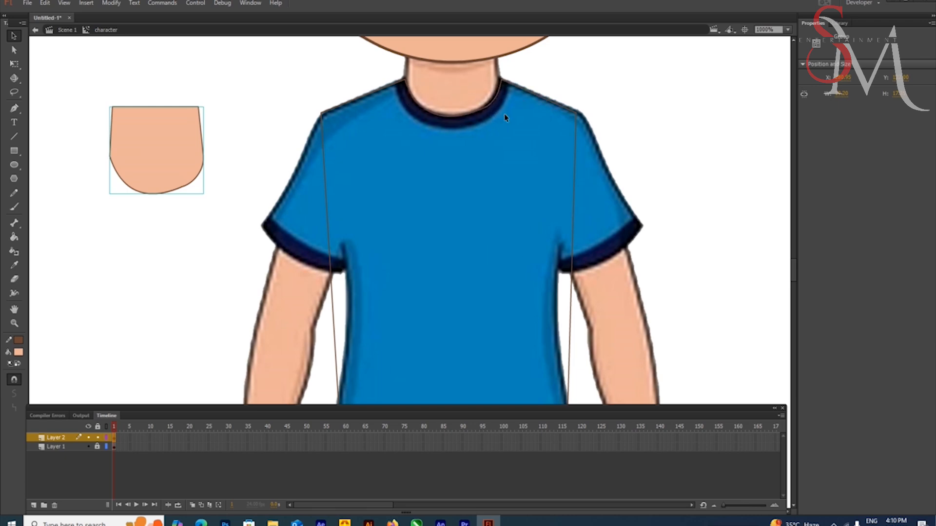
left_click_drag(486, 109, 497, 91)
key("ctrl+z")
key("ctrl+equal")
left_click_drag(772, 240, 86, 157)
left_click_drag(409, 88, 286, 124)
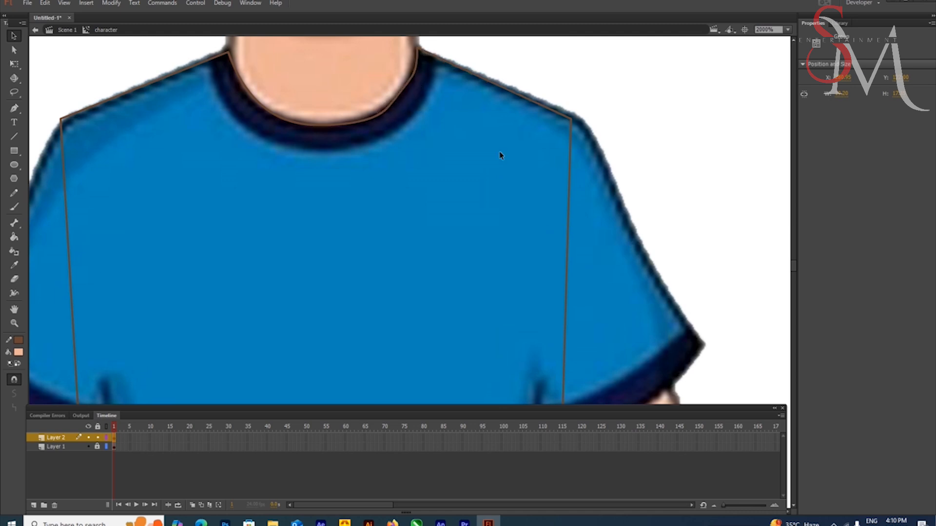
- Fit the torso outline's right-hand edge to the shirt's armpit and waist, and curve its lower edge along the hem
left_click_drag(609, 235, 496, 191)
left_click_drag(505, 286, 506, 140)
left_click_drag(451, 242, 422, 194, "alt")
left_click_drag(484, 276, 496, 123)
left_click_drag(443, 175, 436, 177)
left_click_drag(524, 219, 500, 73)
left_click_drag(432, 276, 435, 277)
left_click_drag(422, 157, 437, 225)
left_click_drag(416, 200, 478, 363)
left_click_drag(480, 226, 478, 227)
left_click_drag(445, 322, 550, 108)
left_click_drag(416, 224, 400, 266)
- Add corner points to the torso outline's left-hand edge and fit the sides to the waist and armpits
left_click_drag(146, 224, 255, 320)
left_click_drag(235, 207, 252, 205, "alt")
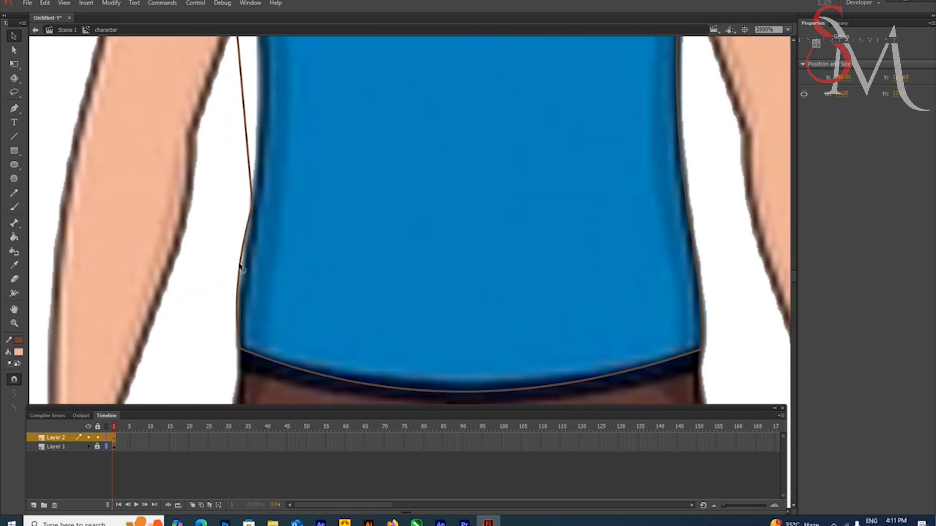
left_click_drag(285, 160, 344, 341)
left_click_drag(296, 202, 320, 244, "alt")
left_click_drag(311, 200, 367, 391)
left_click_drag(347, 227, 381, 181)
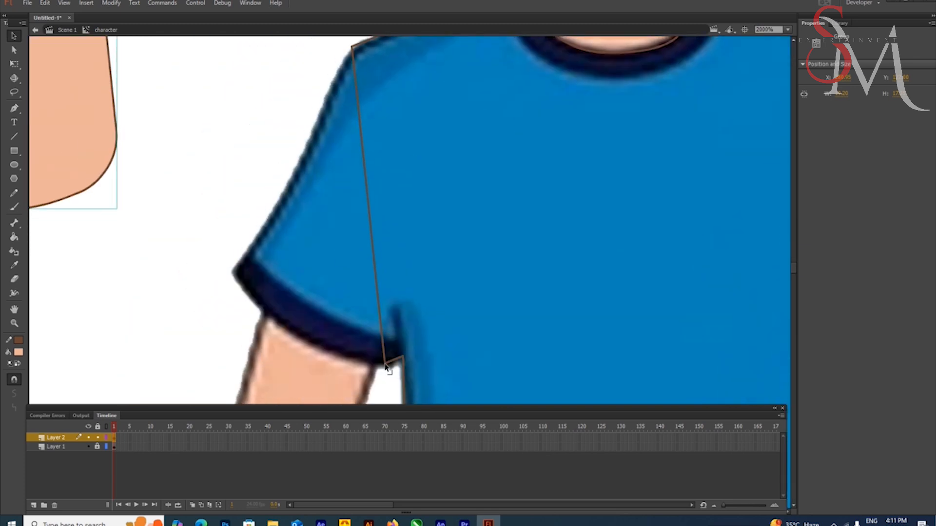
left_click_drag(468, 192, 435, 212)
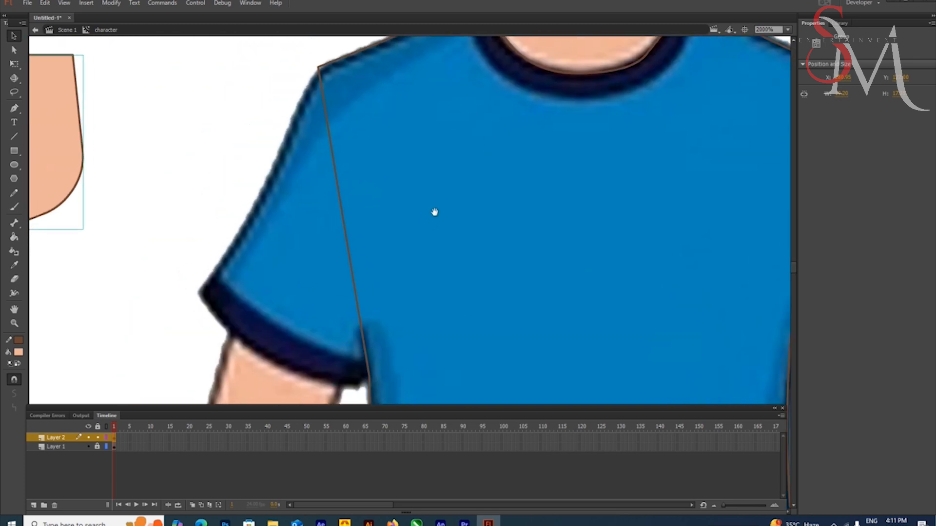
left_click_drag(448, 358, 512, 154)
left_click_drag(542, 107, 265, 380)
left_click_drag(621, 245, 656, 134)
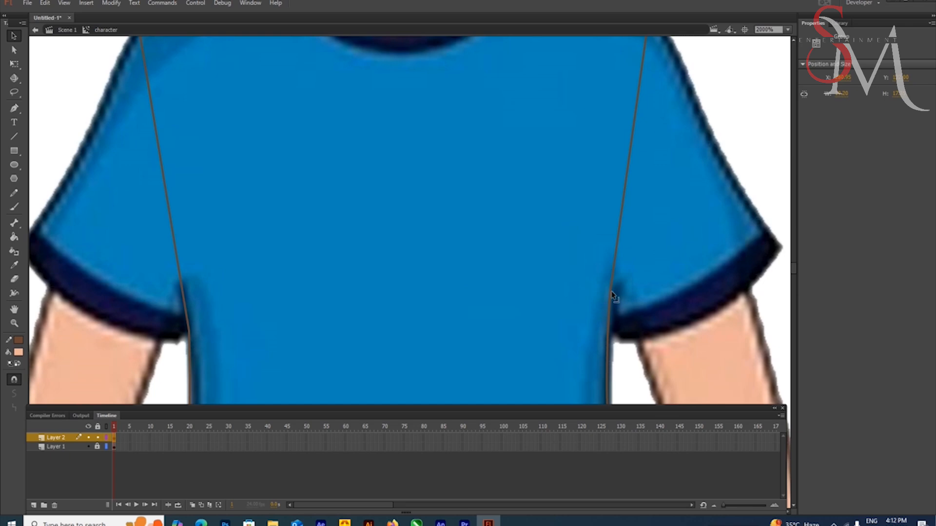
scroll(613, 295, "up", 5)
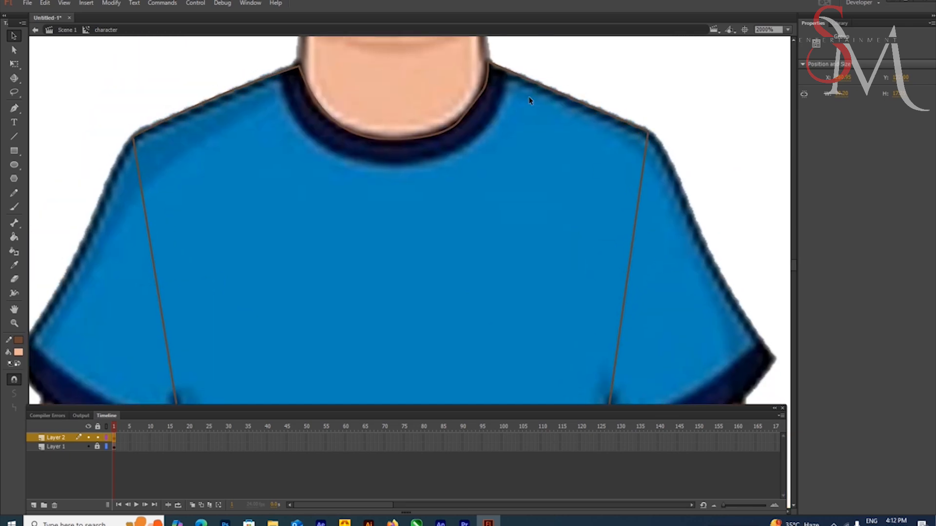
scroll(336, 266, "down", 1)
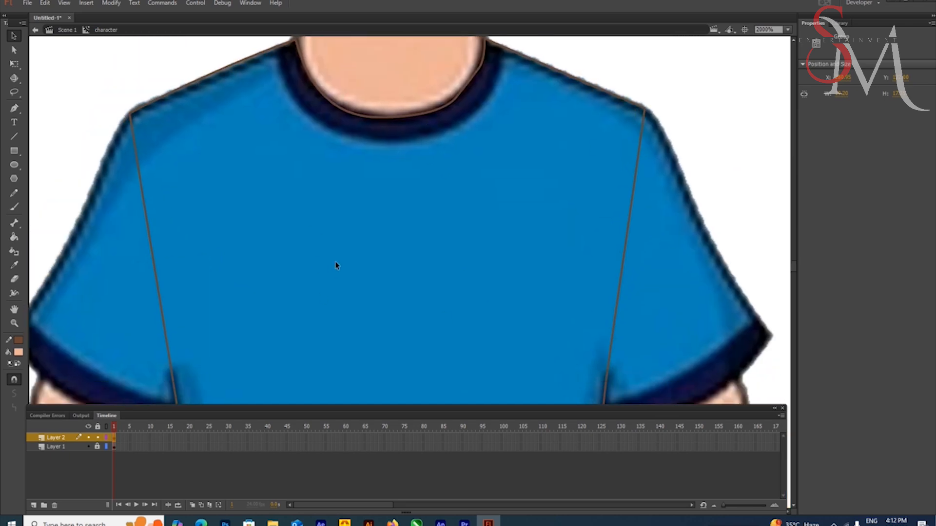
- Fill the torso shape with the blue sampled from the reference shirt
double_click(163, 99)
left_click(14, 265)
left_click(268, 253)
left_click(267, 253)
left_click(14, 37)
left_click(14, 267)
left_click(78, 224)
- Recolour the torso outline with the dark, nearly black shade of the reference shirt's outline
left_click(20, 341)
left_click(84, 210)
left_click(14, 37)
left_click(86, 139)
double_click(145, 107)
left_click(20, 342)
left_click(176, 351)
left_click(427, 301)
left_click(564, 195)
key("i")
left_click(744, 305)
key("v")
left_click(93, 112)
double_click(134, 110)
- Set the torso outline's stroke thickness to 0.3
mouse_move(488, 342)
left_mouse_down()
mouse_move(401, 99)
mouse_move(398, 258)
left_mouse_up()
type("0.5")
key("Return")
left_click_drag(464, 184, 604, 207)
left_click(100, 107)
double_click(197, 169)
left_click(901, 179)
type("0.3")
key("Return")
- Group the torso's fill and outline, and move the neck group back into place between head and shirt
left_click(101, 108)
double_click(301, 192)
key("ctrl+g")
left_click_drag(317, 93, 361, 261)
key("ctrl+minus")
key("ctrl+minus")
left_click_drag(282, 281, 429, 261)
key("ctrl+equal")
key("ctrl+equal")
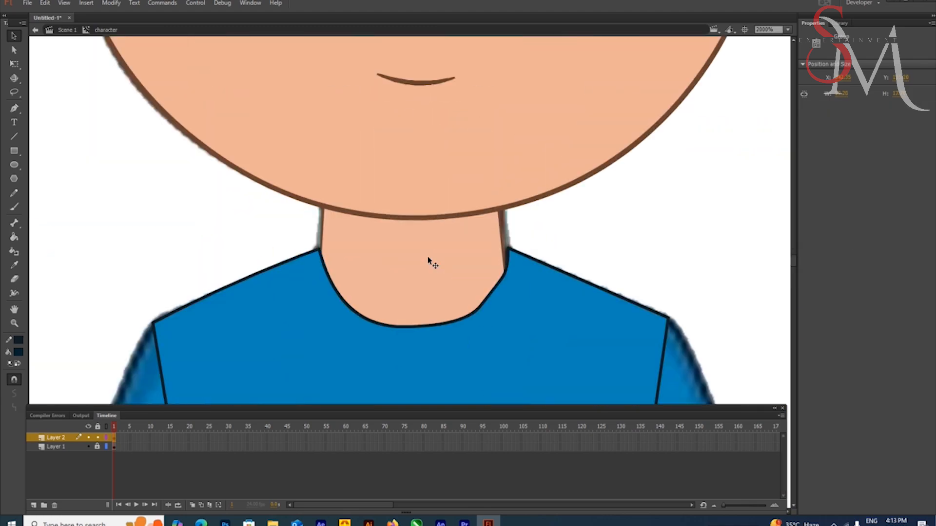
left_click(503, 333)
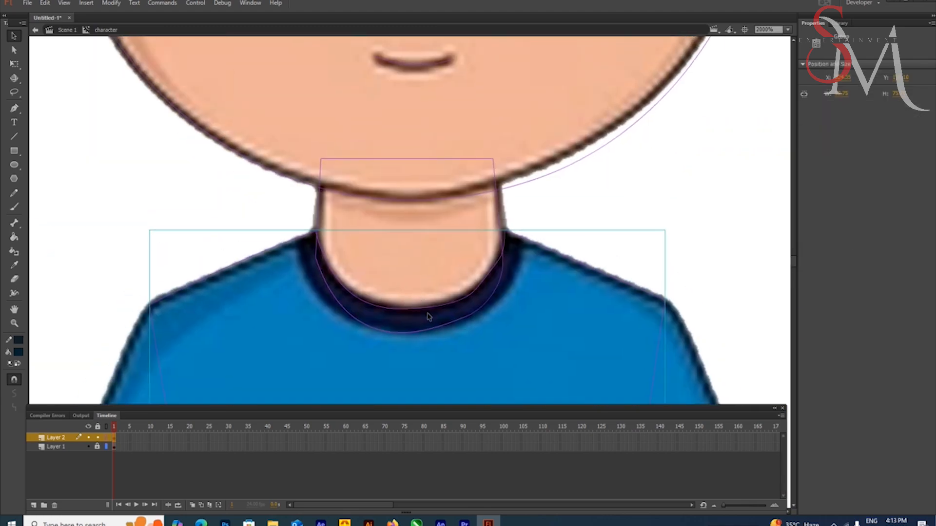
key("n")
left_click_drag(485, 246, 501, 235)
key("v")
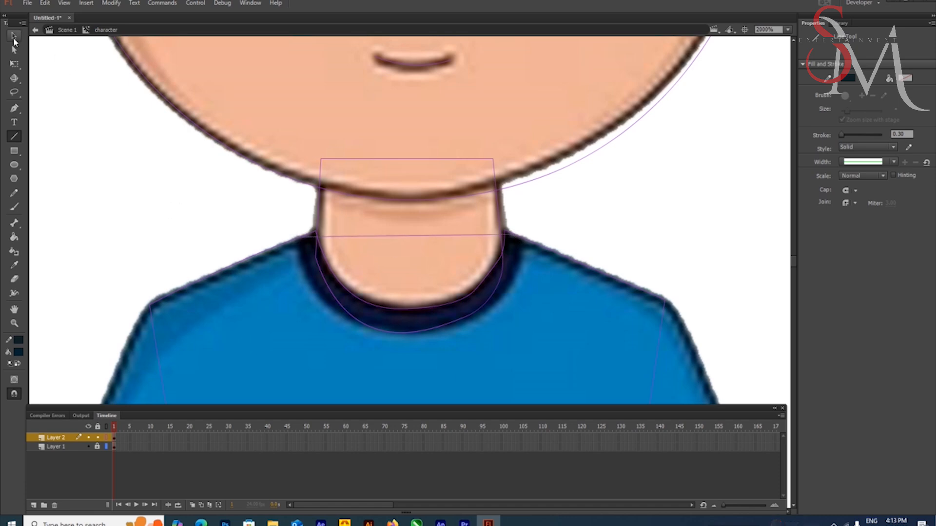
left_click(343, 237)
key("Delete")
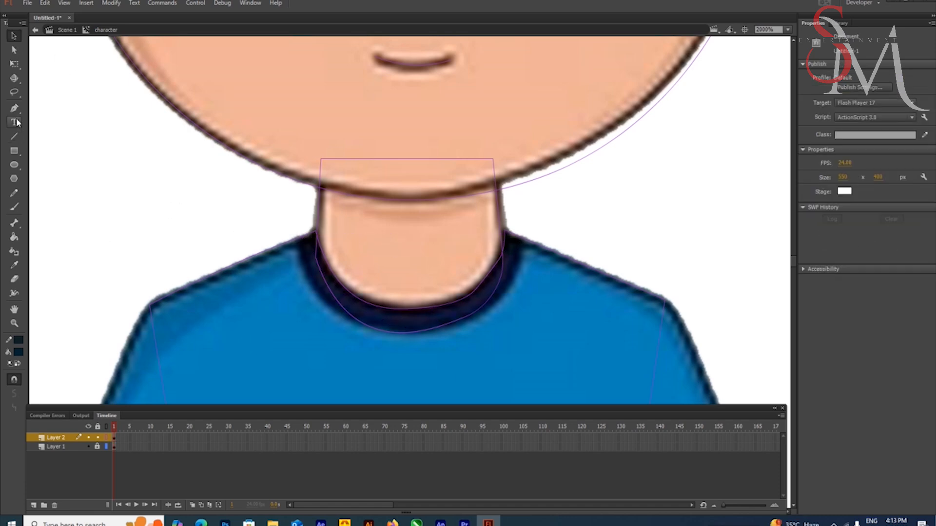
- Draw a curved line with the Pen tool along the reference collar from one shoulder edge to the other
left_click(14, 109)
left_click(305, 235)
left_click_drag(415, 322, 508, 311)
left_click(415, 322)
key("ctrl+z")
key("ctrl+z")
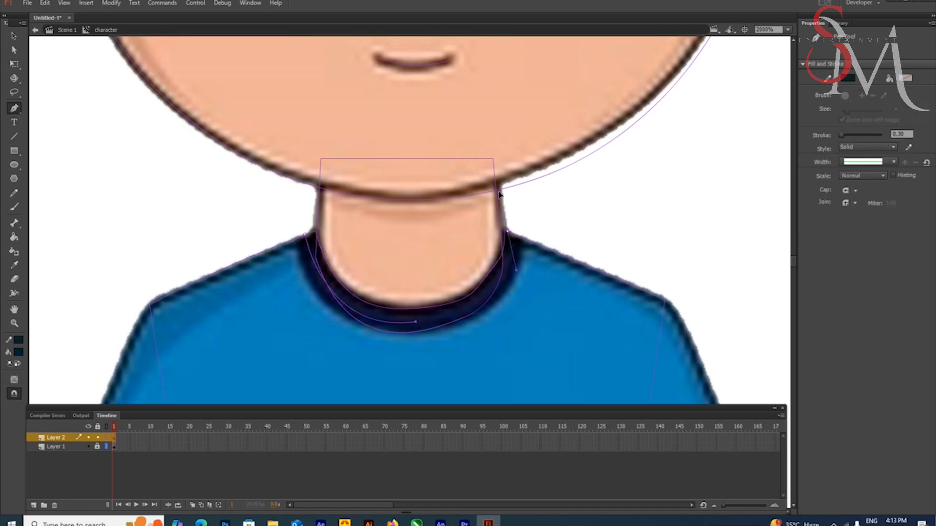
left_click_drag(410, 325, 516, 325)
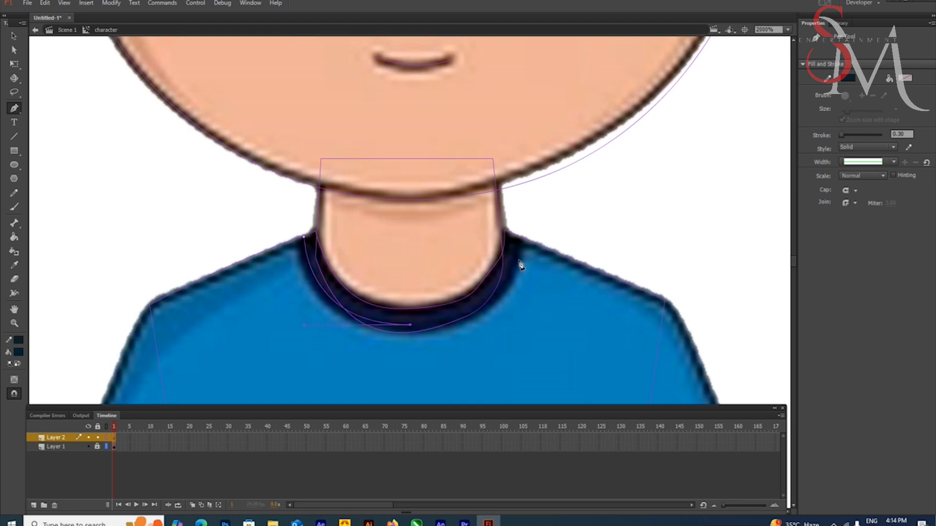
key("v")
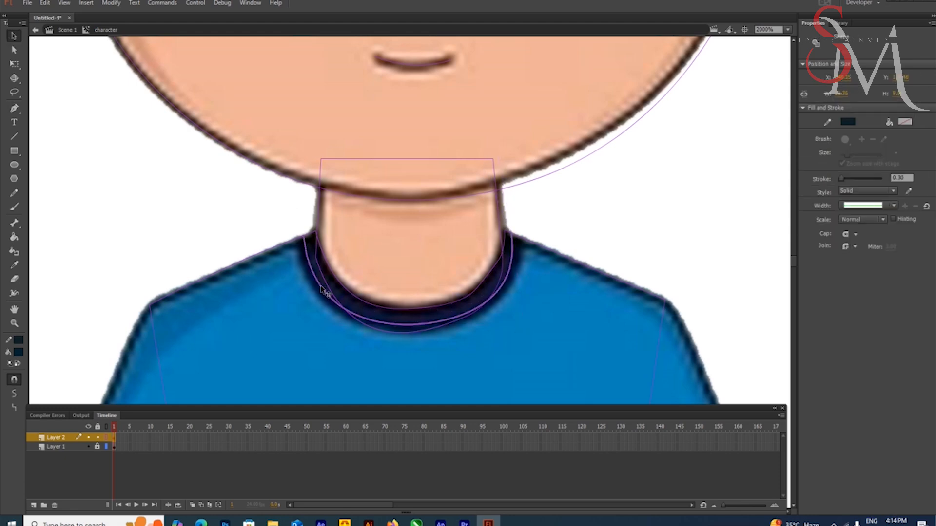
- Recolour the collar curve with the dark navy sampled from the reference collar
key("k")
left_click(17, 341)
left_click(335, 312)
key("s")
key("v")
left_click(62, 118)
- Adjust the corners and curve of the torso's neckline so they meet the sides of the neck
double_click(502, 234)
left_click_drag(501, 229, 498, 226)
left_click_drag(491, 269, 491, 275)
left_click_drag(316, 231, 317, 229)
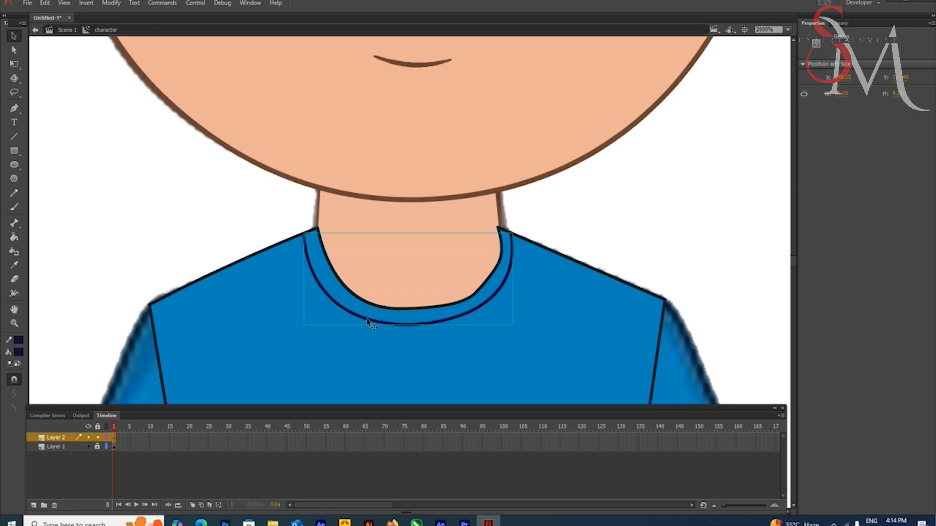
- Open the collar group and set the collar curve's stroke thickness to 2
double_click(369, 322)
left_click_drag(844, 179, 841, 179)
left_click_drag(907, 179, 761, 225)
type("10")
key("Return")
left_click_drag(906, 179, 761, 230)
type("2")
key("Return")
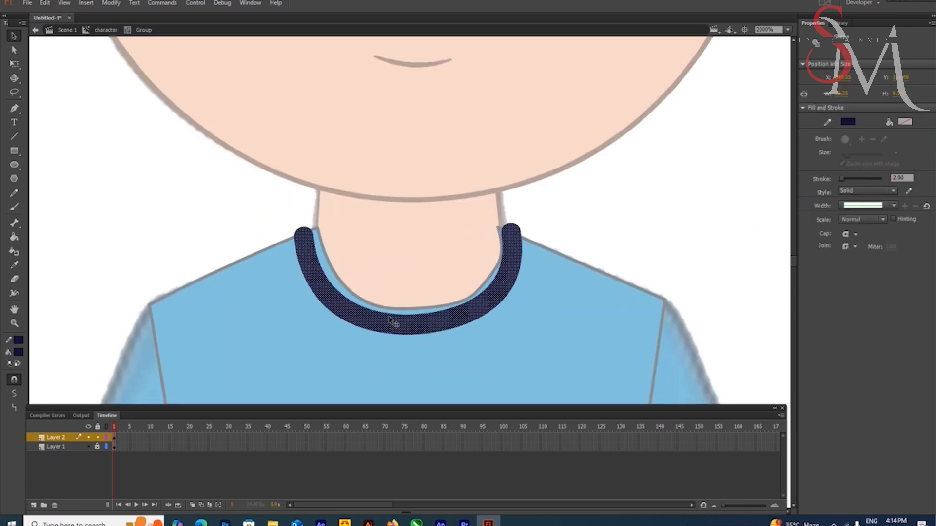
- Move the thick collar curve slightly upward towards the neckline and return to editing the whole character
mouse_move(422, 328)
left_mouse_down()
mouse_move(423, 309)
mouse_move(369, 312)
left_mouse_up()
left_click(394, 312)
left_click(380, 333)
key("ctrl+z")
double_click(432, 315)
left_click_drag(436, 317, 436, 326)
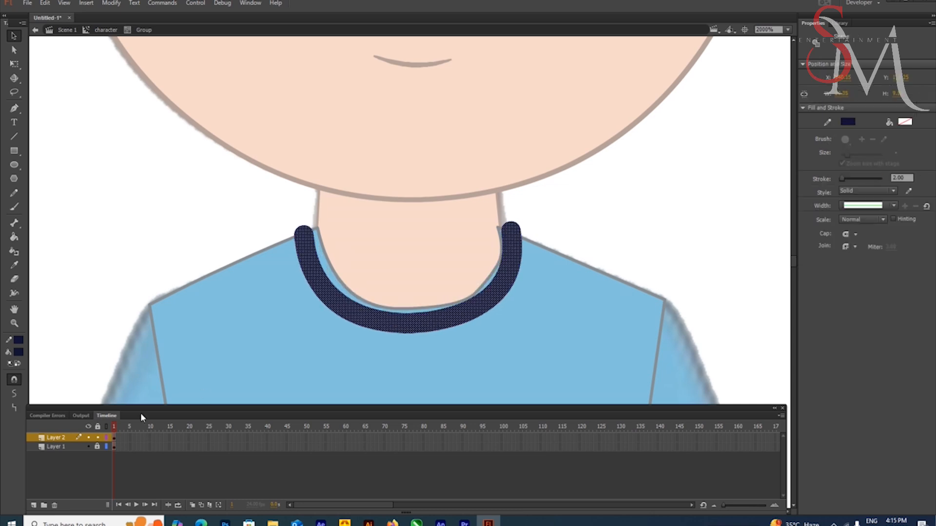
left_click(202, 393)
left_click(107, 31)
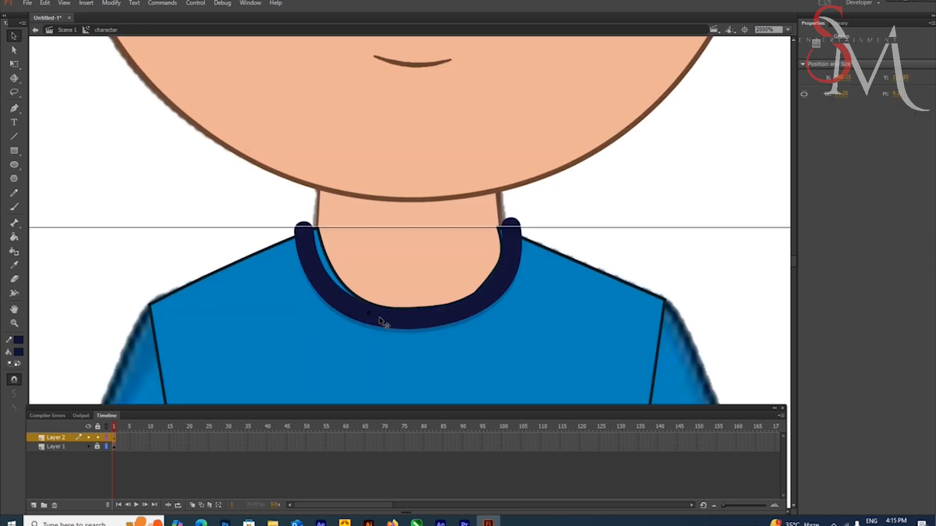
- Reshape the collar's ends and curve so it follows the shirt's neckline, and leave the collar group
double_click(505, 228)
left_click_drag(506, 229, 503, 226)
left_click_drag(507, 284, 490, 282)
left_click_drag(311, 227, 307, 236)
left_click_drag(504, 227, 503, 231)
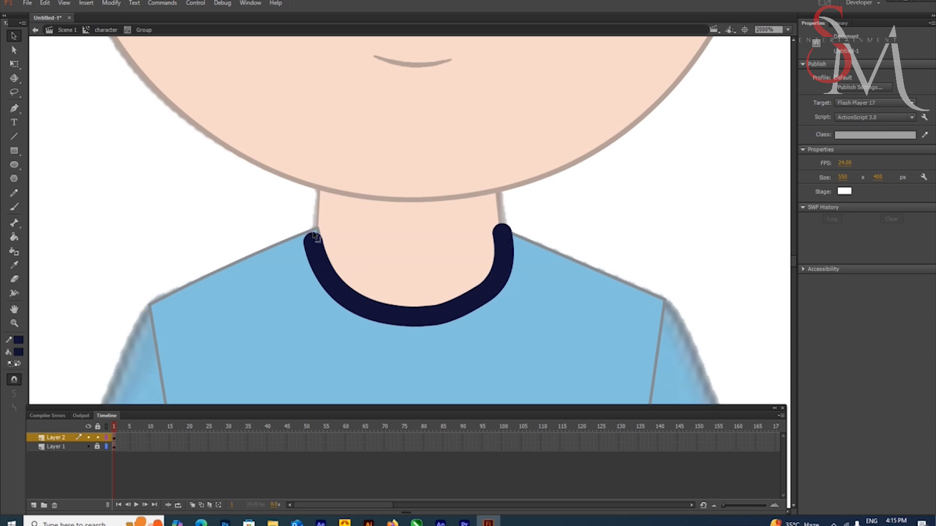
key("ctrl+a")
left_click(860, 247)
key("ctrl+z")
left_click(287, 266)
double_click(298, 276)
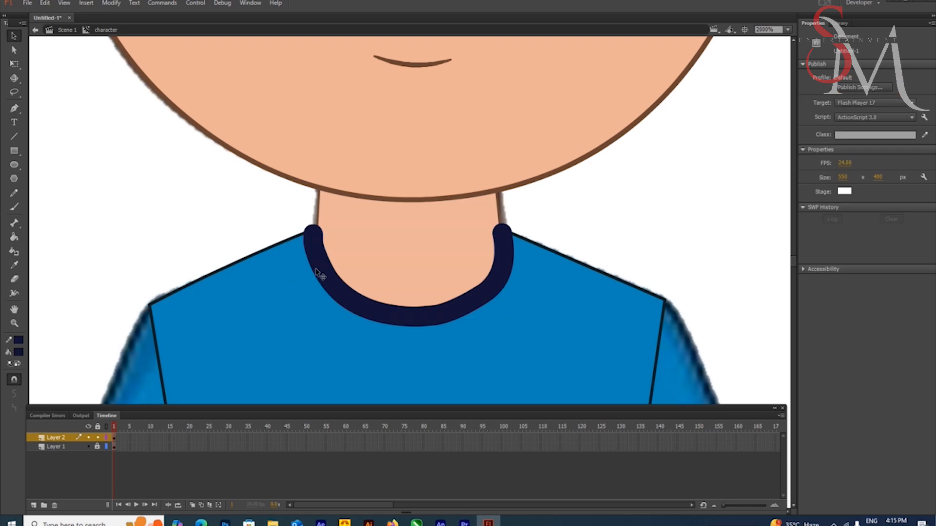
- Open the torso group, move both ends of the neckline slightly upward, and return to editing the whole character
double_click(292, 246)
left_click_drag(317, 228, 316, 222)
left_click_drag(497, 228, 500, 221)
left_click(106, 30)
- Move the blue torso slightly downward so its neckline sits under the collar
left_click(276, 294)
key("Down")
key("Down")
key("Down")
key("Down")
key("Down")
key("Down")
key("Down")
key("Down")
key("Down")
key("Up")
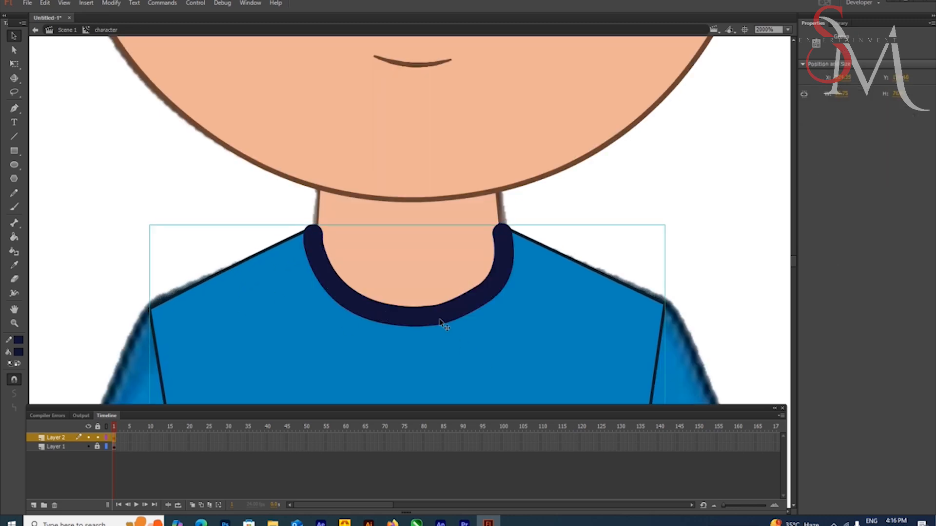
- Raise both shoulder corners of the torso slightly inside its group to match the reference, and leave the group
key("ctrl+minus")
key("ctrl+minus")
key("ctrl+minus")
key("ctrl+equal")
key("ctrl+equal")
left_click_drag(431, 188, 448, 190)
double_click(317, 126)
left_click_drag(303, 125, 303, 121)
left_click_drag(560, 122, 562, 120)
left_click(106, 29)
- Inspect the traced head and torso against the reference, hiding the reference layer and showing it again
left_click_drag(437, 243, 477, 175)
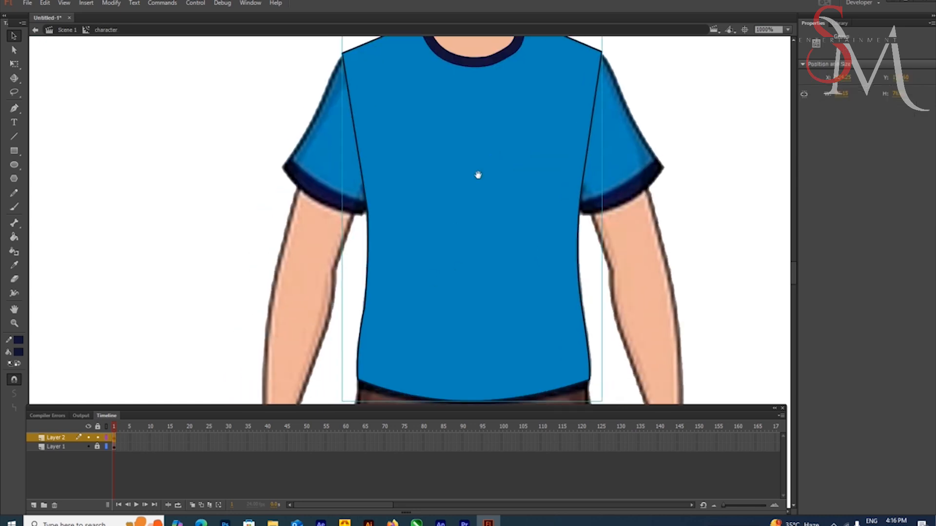
scroll(477, 175, "down", 8)
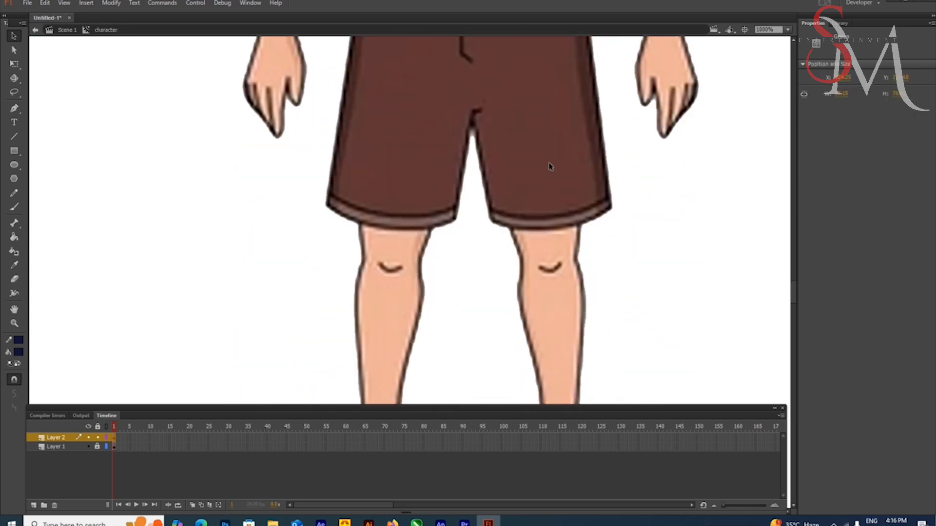
scroll(549, 166, "up", 12)
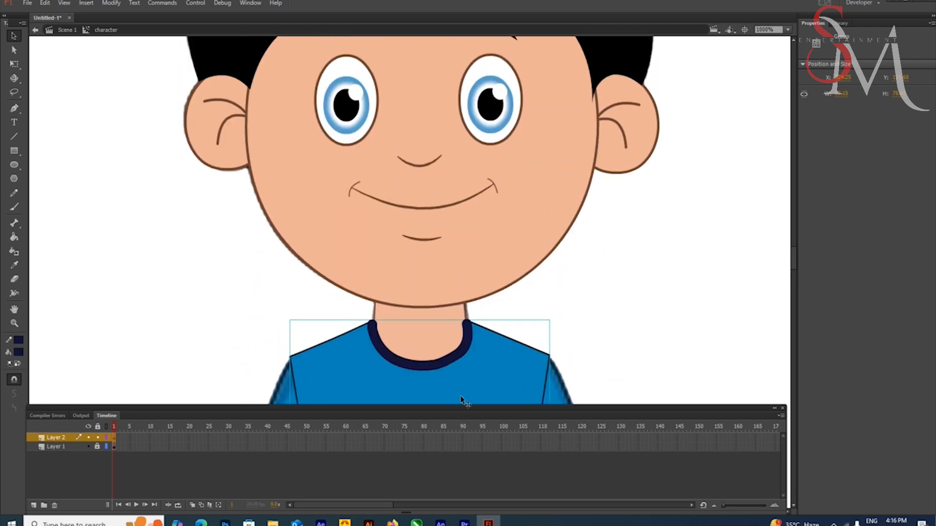
key("ctrl+minus")
key("ctrl+minus")
scroll(460, 396, "down", 3)
left_click(88, 446)
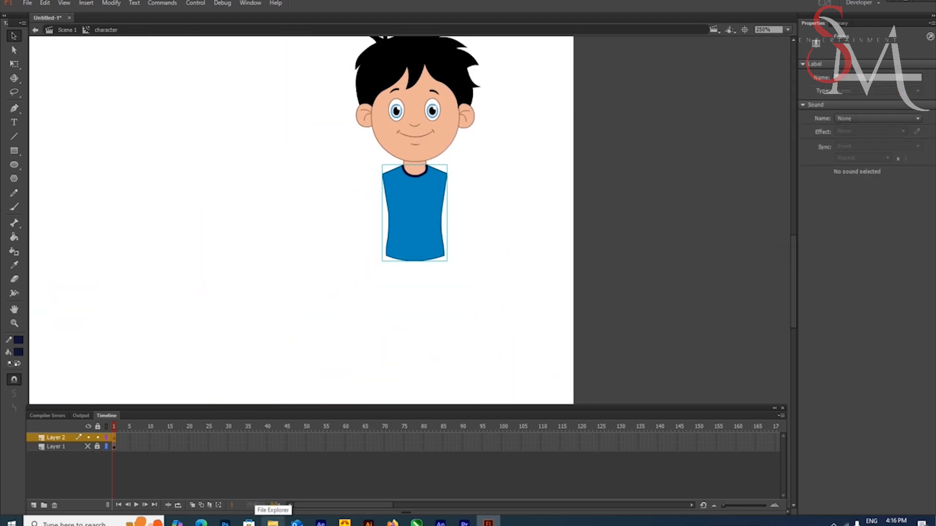
left_click(88, 446)
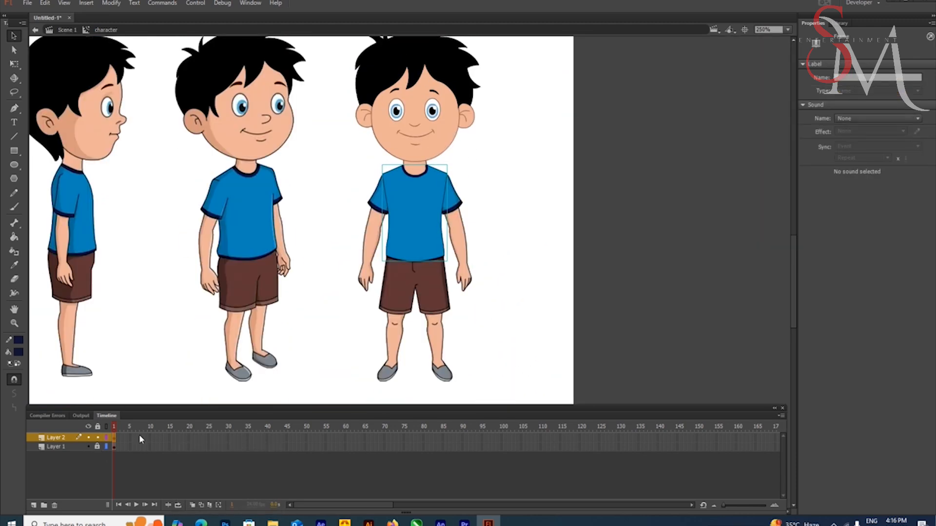
- Save the document to the Desktop as "character tracing"
key("ctrl+shift+s")
type("character tracing")
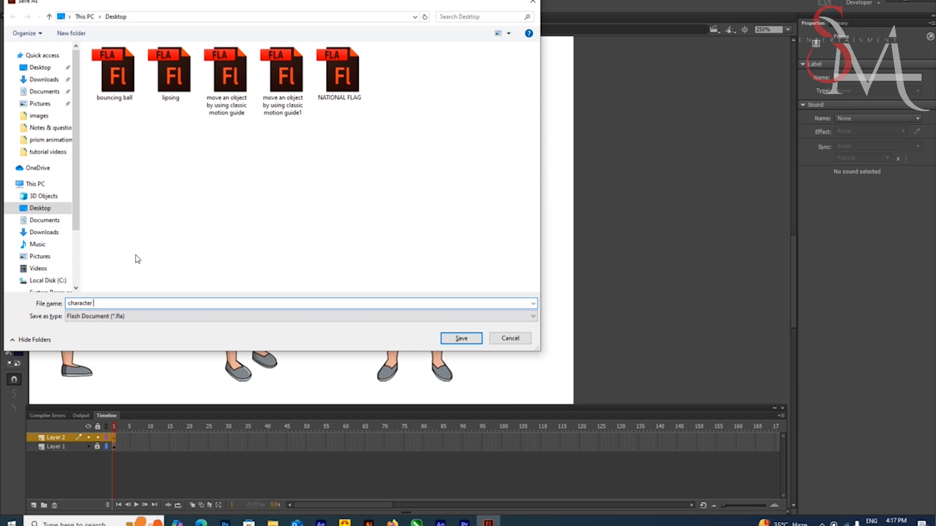
left_click(475, 340)
- Draw a rectangle over the short sleeve beside the torso of the front-facing character, inside the character symbol
left_click(200, 109)
left_click_drag(199, 109, 388, 137)
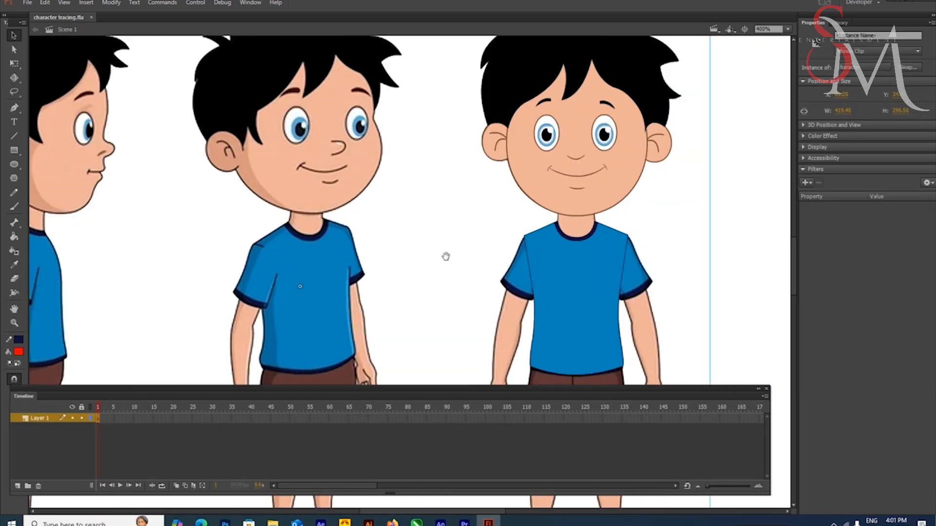
left_click(603, 323)
left_click(710, 300)
key("ctrl+equal")
key("ctrl+equal")
left_click_drag(710, 301, 48, 288)
mouse_move(732, 229)
left_mouse_down()
mouse_move(564, 217)
mouse_move(577, 243)
left_mouse_up()
left_click(15, 151)
left_click_drag(370, 98, 439, 254)
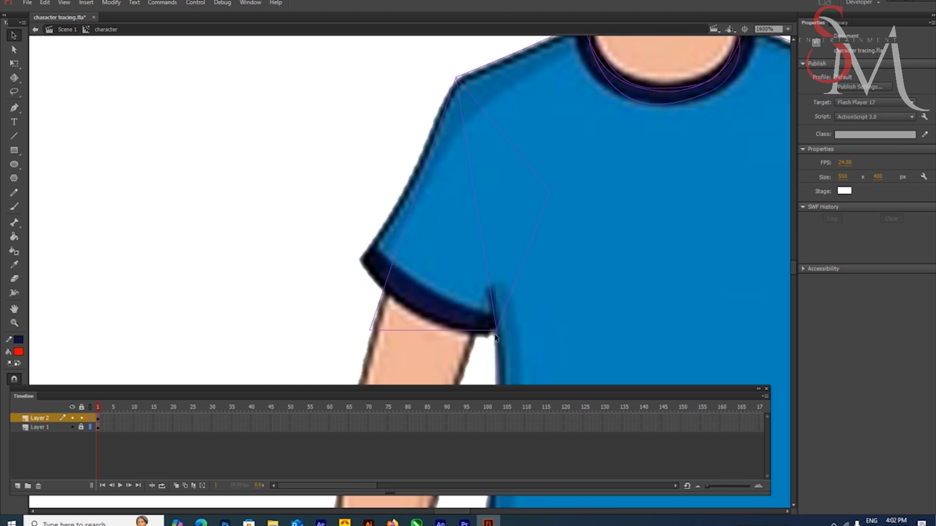
- Fit the rectangle's corners to the sleeve and curve its outer and hem edges along the reference
left_click_drag(370, 330, 361, 258)
mouse_move(477, 320)
left_mouse_down()
mouse_move(479, 333)
mouse_move(467, 334)
left_mouse_up()
left_click_drag(408, 173, 416, 178)
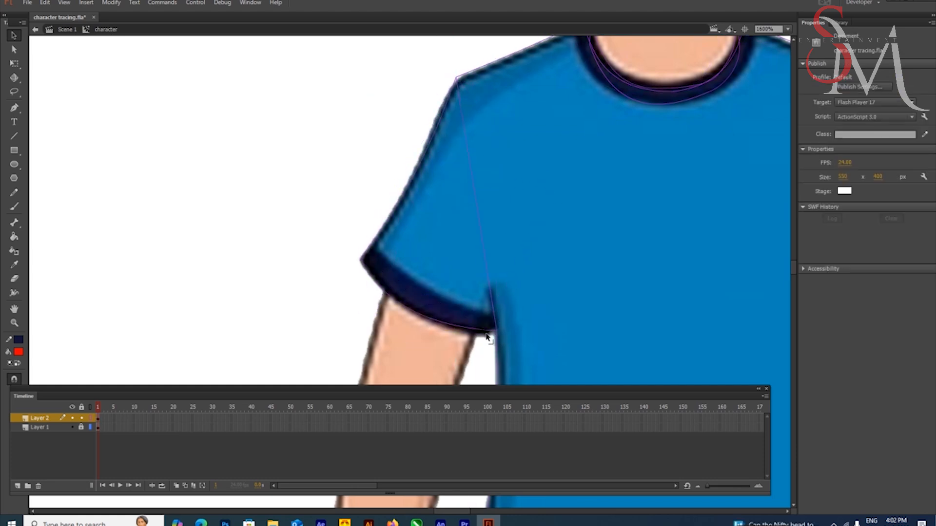
mouse_move(471, 296)
left_mouse_down()
mouse_move(467, 118)
mouse_move(457, 173)
left_mouse_up()
- Sample the shirt's blue as the sleeve fill, group the sleeve, and send it one level backward
key("i")
left_click(442, 174)
key("v")
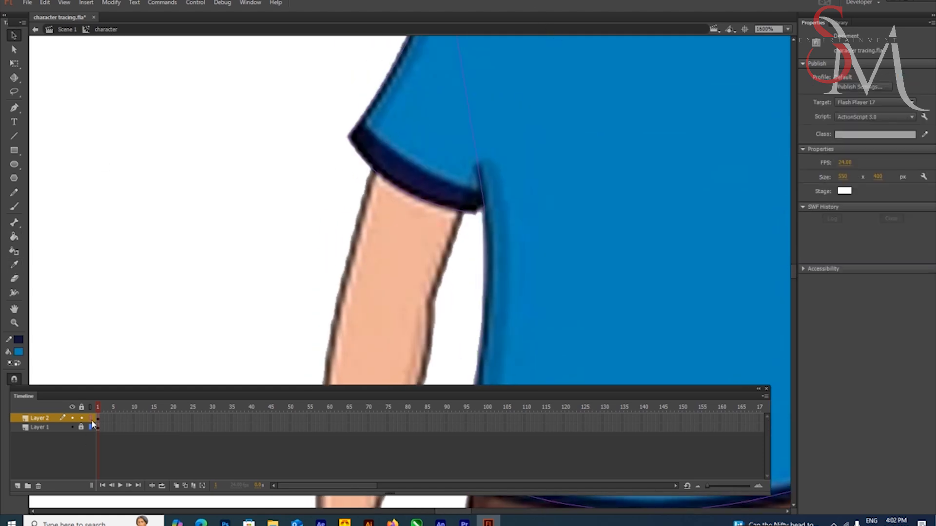
double_click(487, 251)
left_click(101, 32)
double_click(405, 195)
key("ctrl+g")
key("ctrl+Down")
- Set the sleeve outline's stroke thickness to 0.10 inside its group, and return to the character
double_click(467, 212)
key("Return")
left_click(105, 29)
double_click(428, 186)
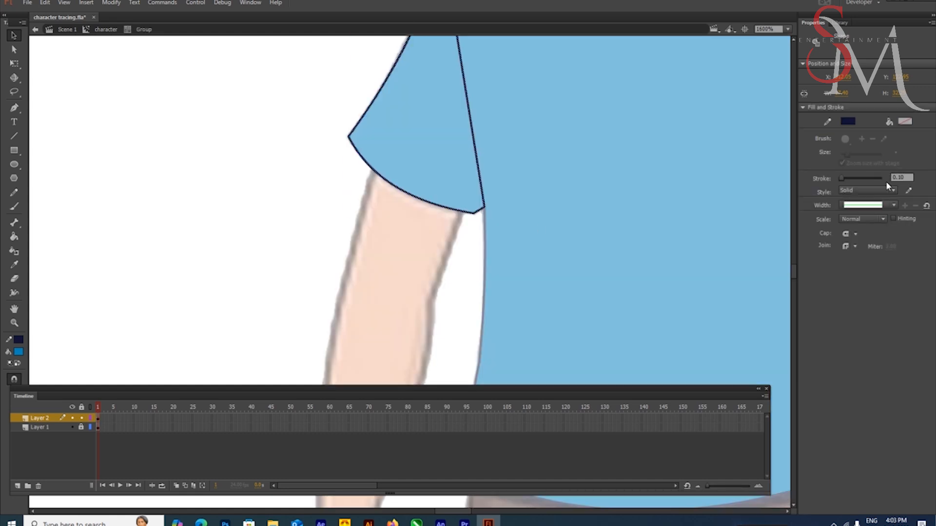
left_click(107, 31)
mouse_move(452, 240)
left_mouse_down()
mouse_move(491, 150)
mouse_move(449, 193)
left_mouse_up()
key("r")
left_click_drag(365, 108, 465, 243)
left_click(15, 35)
left_click(412, 191)
key("Delete")
left_click_drag(365, 244, 351, 191)
left_click_drag(465, 244, 435, 247)
left_click_drag(465, 108, 467, 165)
left_click_drag(418, 138, 434, 122)
key("ctrl+z")
key("ctrl+z")
key("ctrl+z")
key("ctrl+z")
key("ctrl+z")
key("ctrl+z")
key("ctrl+z")
key("ctrl+z")
- Select the sleeve's fill and outline together, group them, and clear the selection
left_click(106, 30)
double_click(406, 106)
left_click(106, 31)
left_click(384, 84)
left_click(375, 125, "shift")
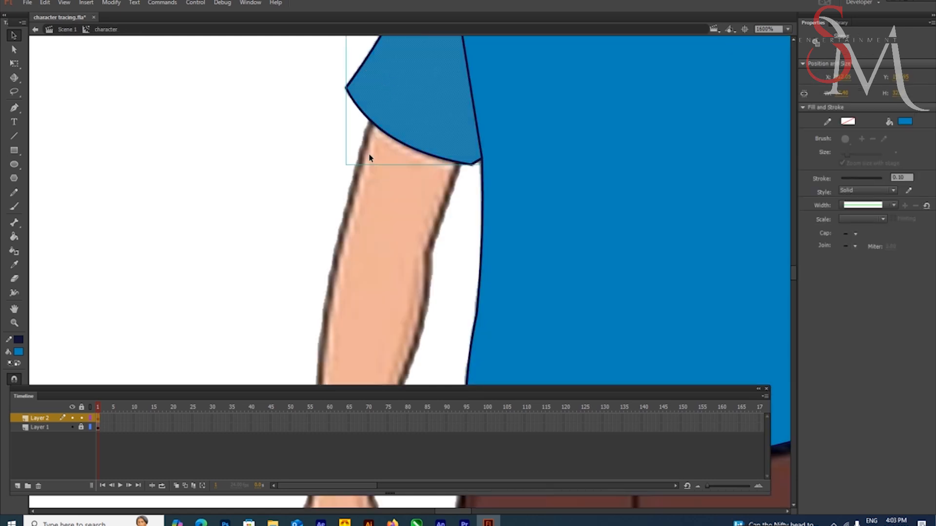
key("ctrl+g")
left_click(369, 156)
left_click(411, 91)
left_click(273, 156)
- Draw a rectangle over the upper arm below the sleeve and delete its fill
left_click(14, 150)
left_click_drag(322, 128, 444, 276)
key("v")
left_click(343, 257)
key("Delete")
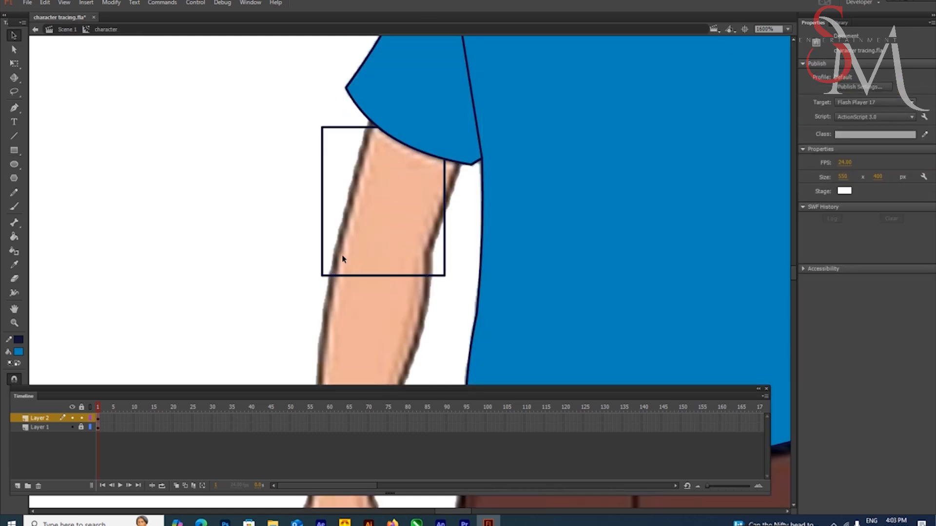
- Display the tracing layer as outlines, fit the rectangle's corners to the upper arm, and round its elbow edge
left_click(90, 418)
left_click_drag(445, 128, 464, 149)
left_click_drag(322, 127, 371, 107)
left_click_drag(322, 275, 340, 231)
left_click_drag(444, 275, 424, 261)
left_click_drag(376, 244, 374, 275)
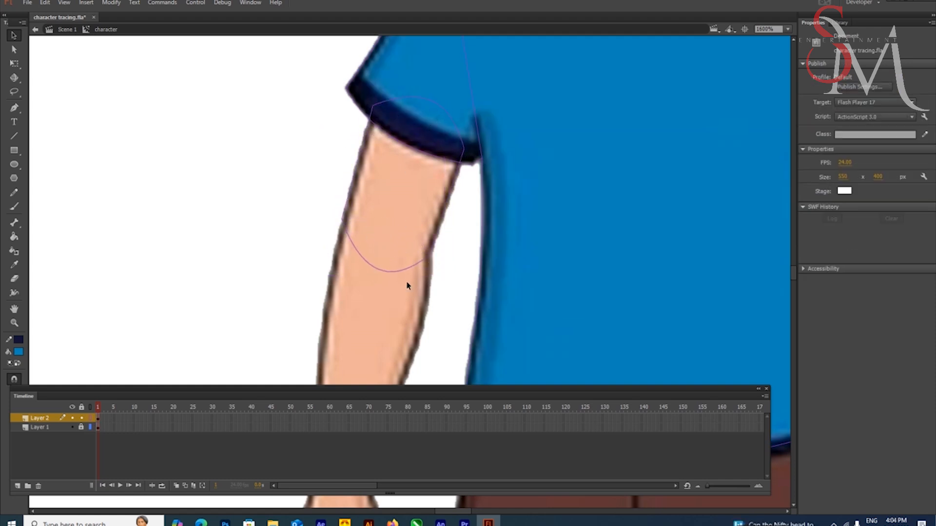
left_click(430, 257)
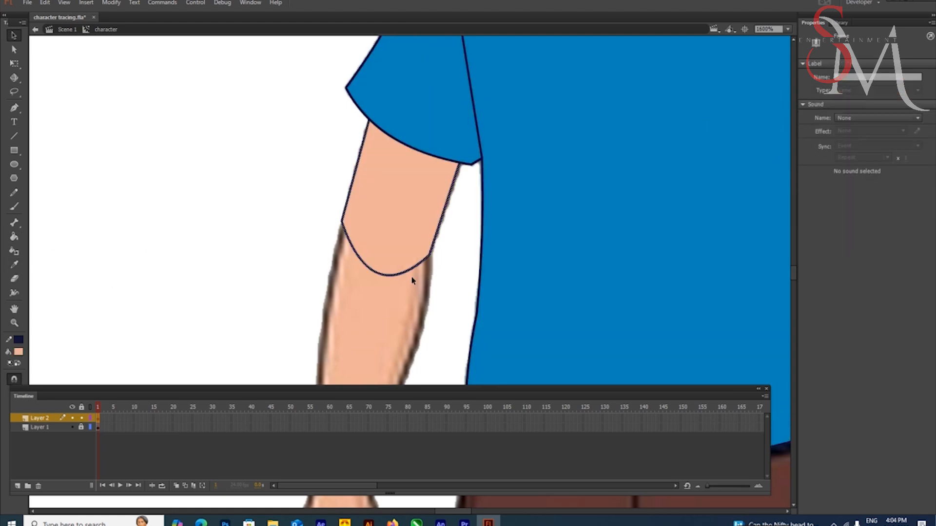
- Sample the skin colour for the upper arm's fill and brown for its outline
left_click_drag(590, 190, 87, 372)
left_click(13, 265)
left_click(402, 233)
left_click(18, 340)
left_click(432, 238)
left_click_drag(292, 361, 404, 163)
key("v")
left_click(270, 210)
left_click_drag(394, 292, 424, 143)
left_click(405, 111)
- Display the tracing layer as outlines and draw a rectangle over the forearm
left_click(145, 243)
left_click(90, 418)
left_click(13, 151)
left_click_drag(252, 83, 362, 324)
left_click(15, 35)
- Move the rectangle's four corners to the elbow and wrist of the forearm
left_click_drag(361, 83, 439, 136)
left_click_drag(252, 83, 356, 112)
left_click_drag(361, 312, 369, 242)
left_click_drag(369, 253, 390, 304)
left_click_drag(260, 253, 336, 287)
left_click_drag(390, 303, 388, 299)
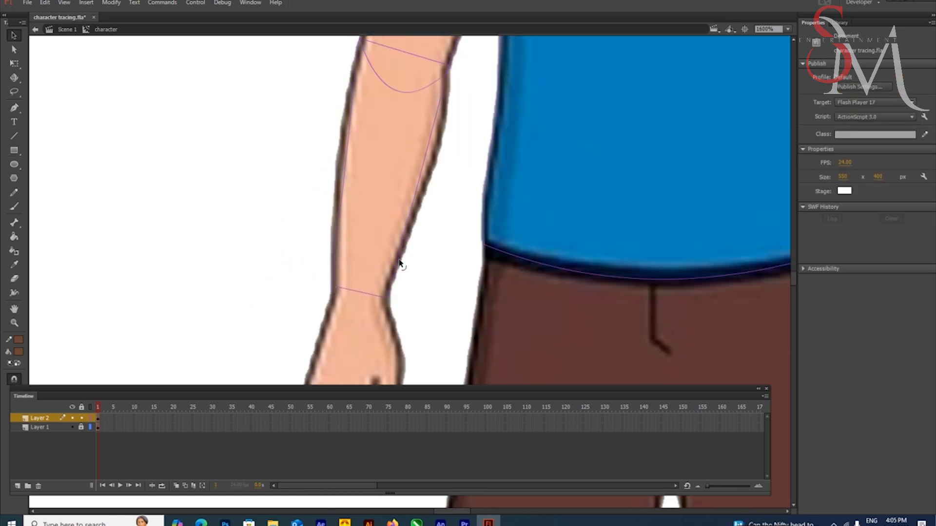
- Curve the forearm's side edges to follow the arm in the reference
scroll(387, 299, "up", 2)
left_click_drag(421, 217, 437, 213)
key("ctrl+z")
left_click_drag(431, 181, 443, 175)
left_click_drag(416, 279, 406, 296)
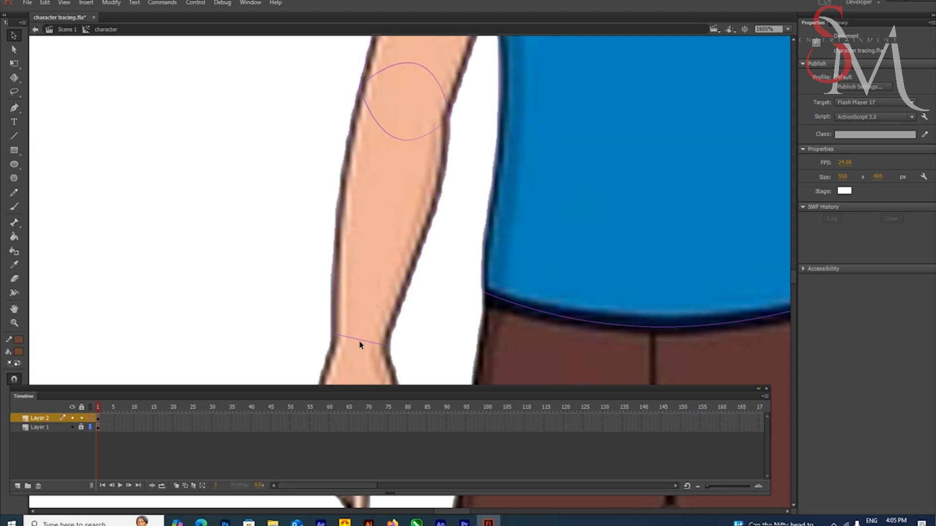
- Fill the forearm with the sampled skin colour, group it, and send it one level backward
double_click(414, 63)
left_click(14, 264)
left_click(388, 234)
left_click(389, 237)
left_click(16, 37)
left_click(90, 418)
double_click(376, 239)
key("ctrl+g")
key("ctrl+Down")
- Trace the hand from the wrist around all the fingers with the Pen tool, with the layer displayed as outlines
left_click_drag(432, 127, 422, 4)
left_click(90, 418)
left_click_drag(356, 265, 372, 179)
left_click(14, 107)
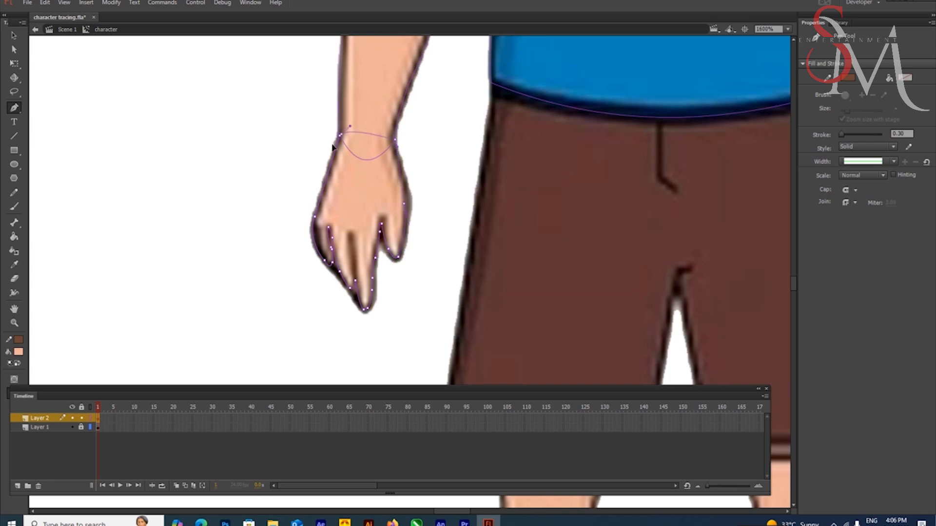
- Group the hand outline and draw the missing line between the two middle fingers inside the group
key("v")
double_click(334, 243)
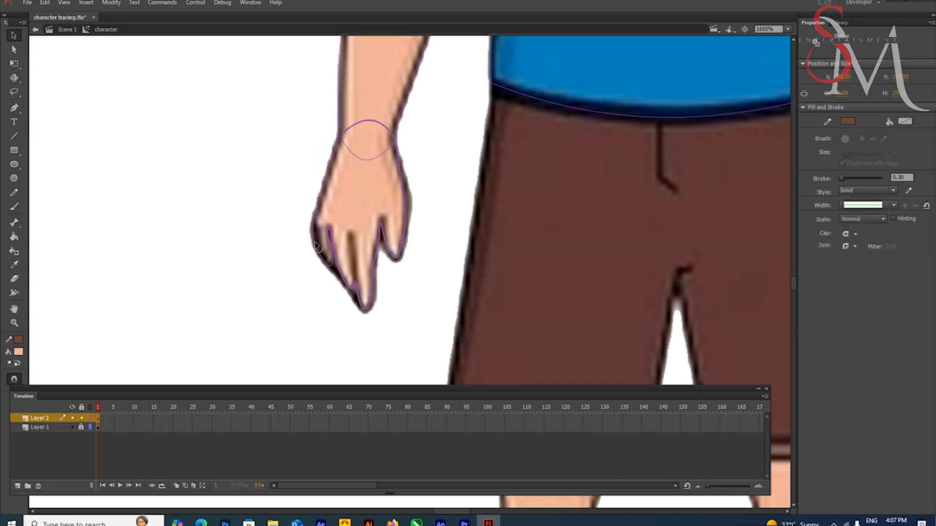
double_click(359, 244)
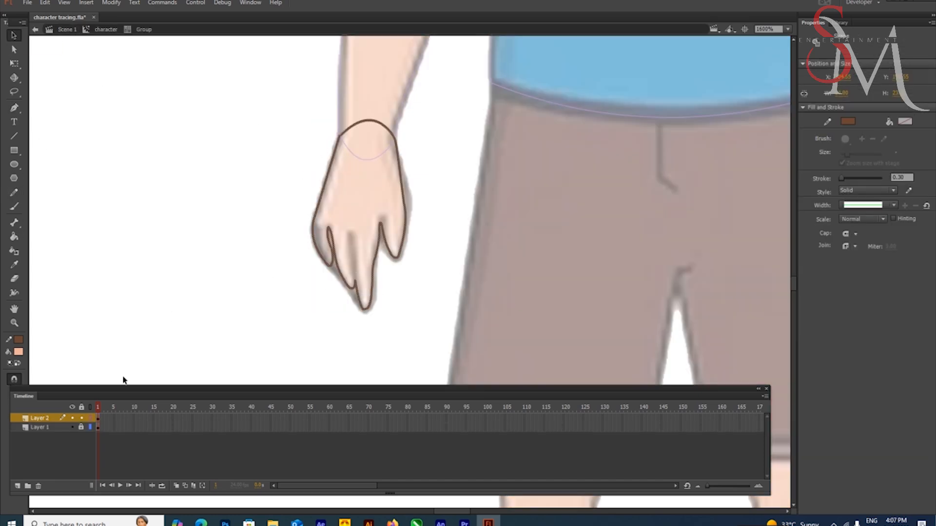
key("p")
double_click(184, 325, "ctrl")
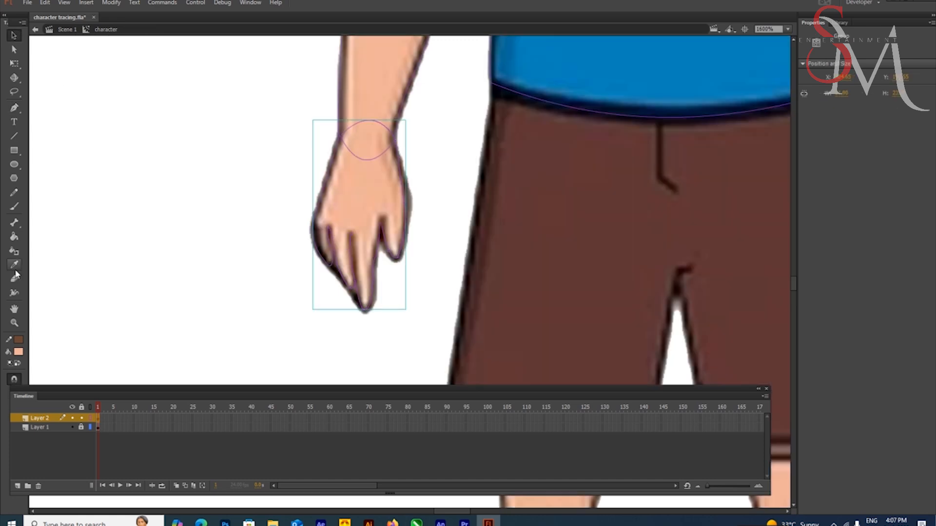
- Open the hand group, smooth its finger lines, and fill the hand with the skin colour
double_click(330, 251)
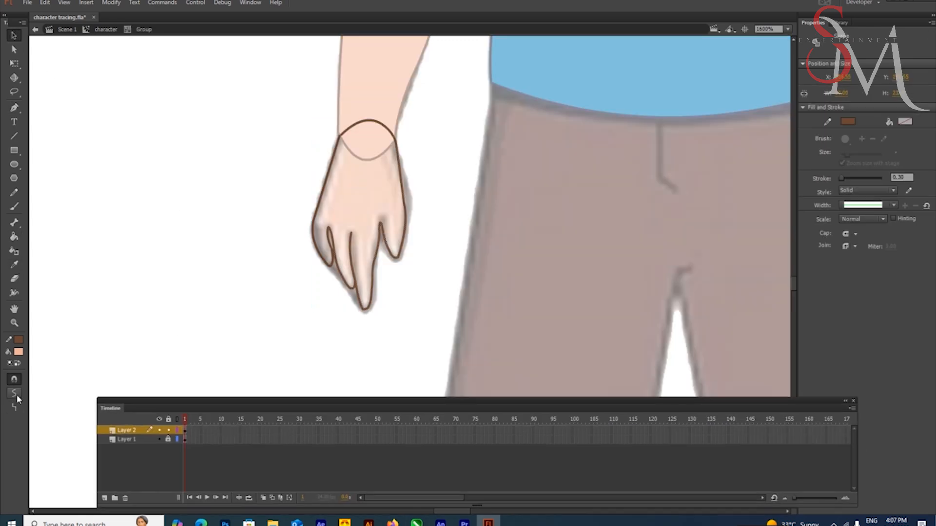
key("ctrl+equal")
left_click_drag(147, 381, 458, 168)
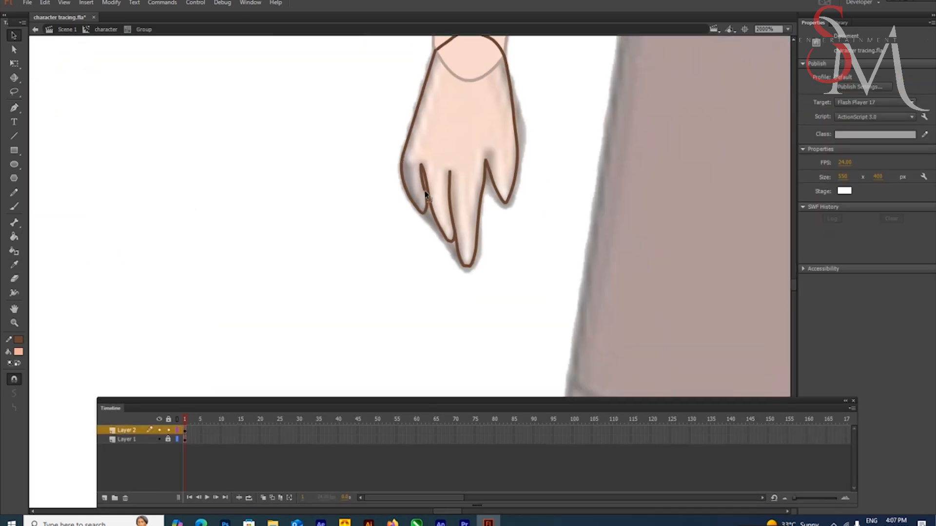
double_click(426, 195)
left_click(14, 393)
left_click(64, 411)
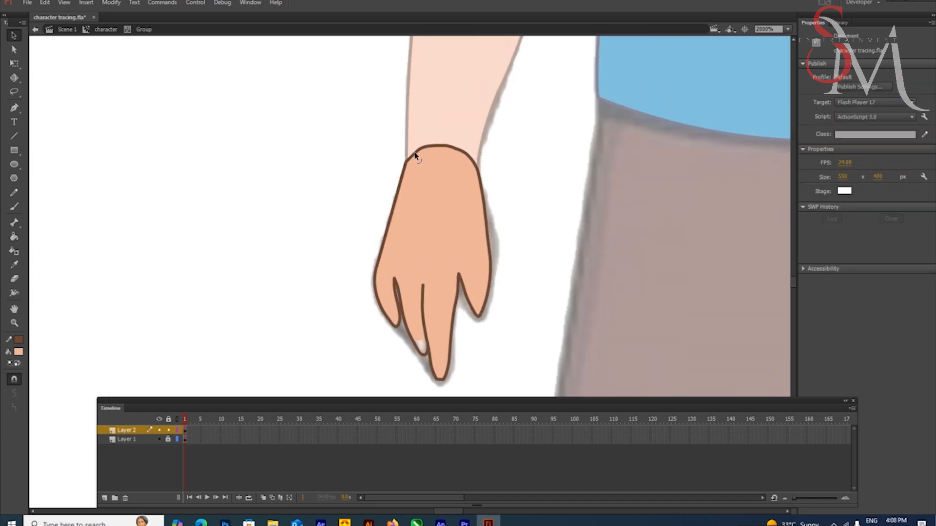
- Adjust the hand's separate fingertip on the outline and fill the remaining gap at the middle fingertips with the skin colour
left_click(454, 149)
left_click(14, 394)
key("ctrl+z")
left_click(514, 317)
left_click_drag(482, 311, 484, 316)
left_click(421, 326)
double_click(427, 345)
left_click(14, 237)
left_click(18, 37)
left_click(527, 239)
double_click(114, 36)
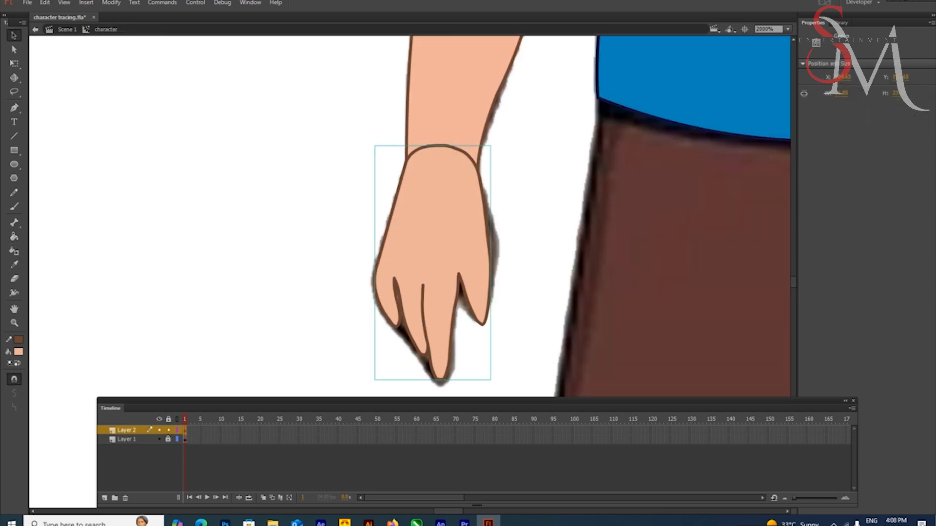
- Group the sleeve, arm and hand, duplicate the group in place, flip it horizontally and move it onto the opposite arm
key("ctrl+minus")
key("ctrl+minus")
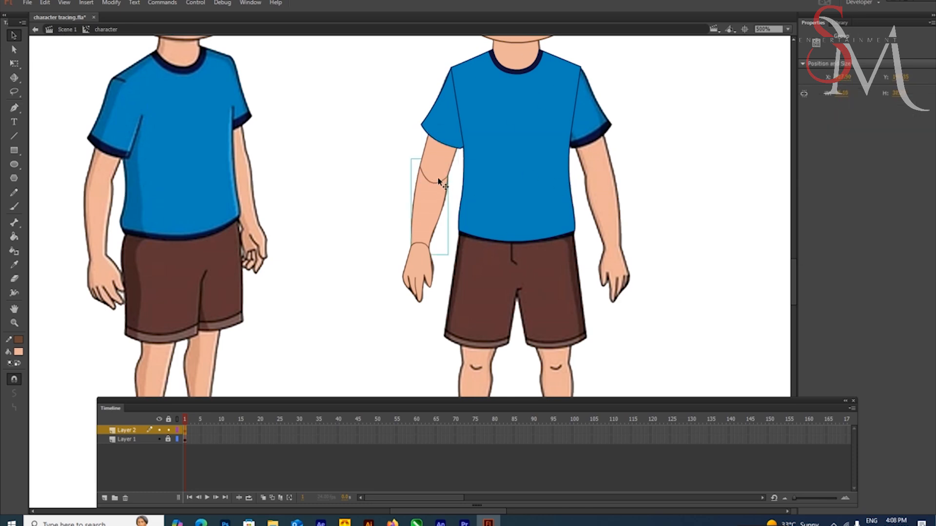
key("ctrl+g")
key("ctrl+c")
key("ctrl+shift+v")
right_click(431, 147)
mouse_move(483, 303)
left_click(598, 408)
left_click_drag(465, 211, 630, 210)
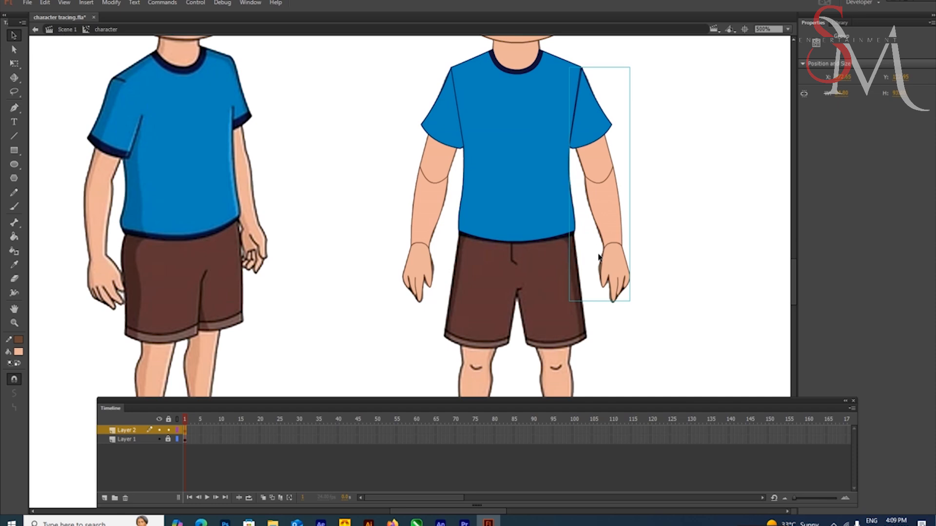
- Open the mirrored arm group and remove its hand
left_click(681, 289)
left_click_drag(681, 290, 699, 171)
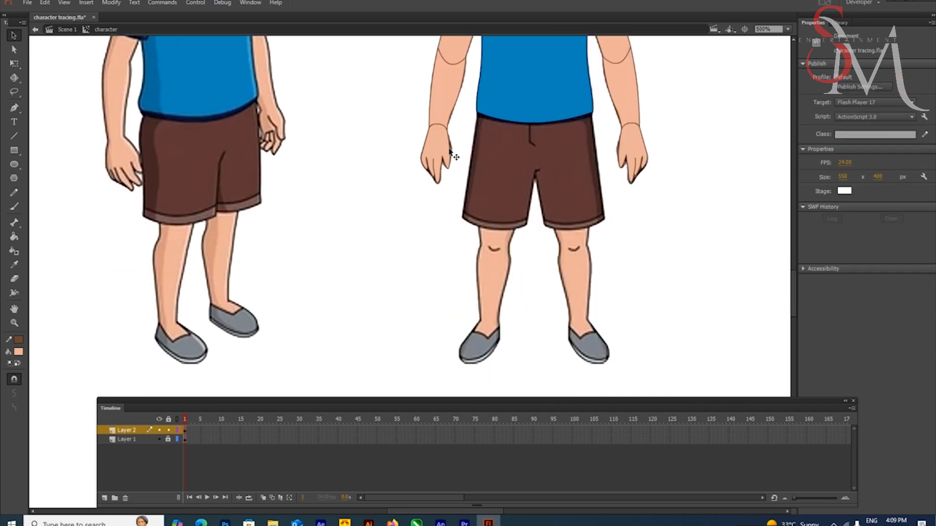
double_click(442, 150)
double_click(443, 150)
key("ctrl+equal")
key("ctrl+equal")
left_click_drag(732, 371, 368, 132)
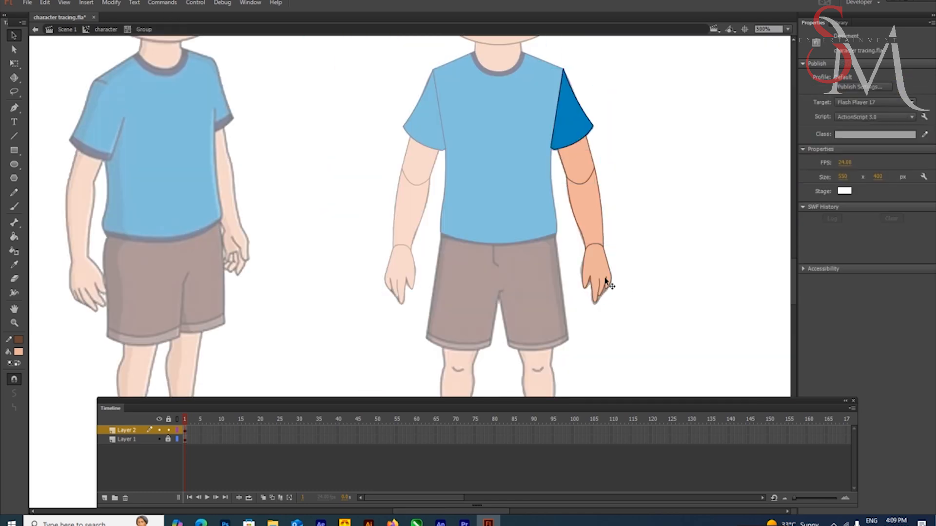
double_click(380, 273)
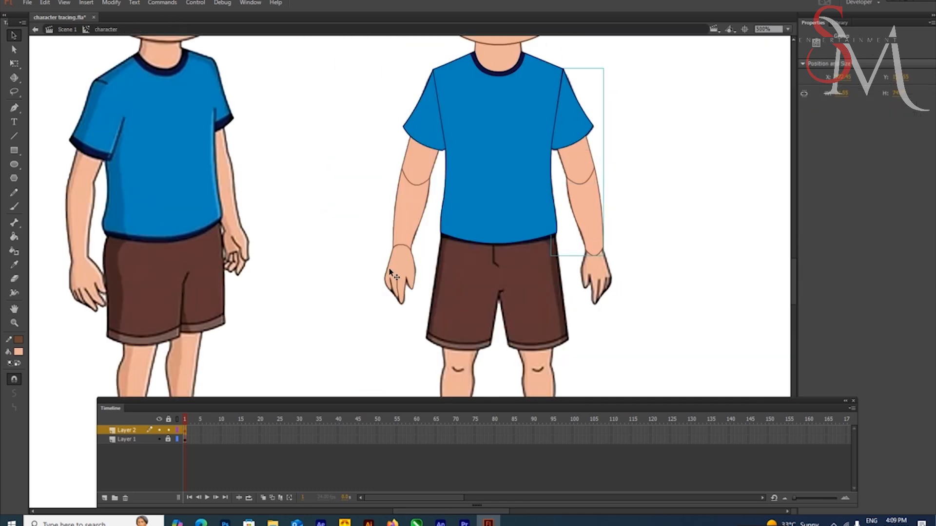
- Duplicate the original hand, flip the copy horizontally at the mirrored arm's wrist, and group it with that arm
double_click(398, 291)
left_click(399, 292)
key("ctrl+c")
double_click(295, 250)
key("ctrl+shift+v")
right_click(402, 283)
mouse_move(468, 373)
left_click(619, 483)
left_click_drag(395, 276, 601, 279)
left_click(590, 214, "shift")
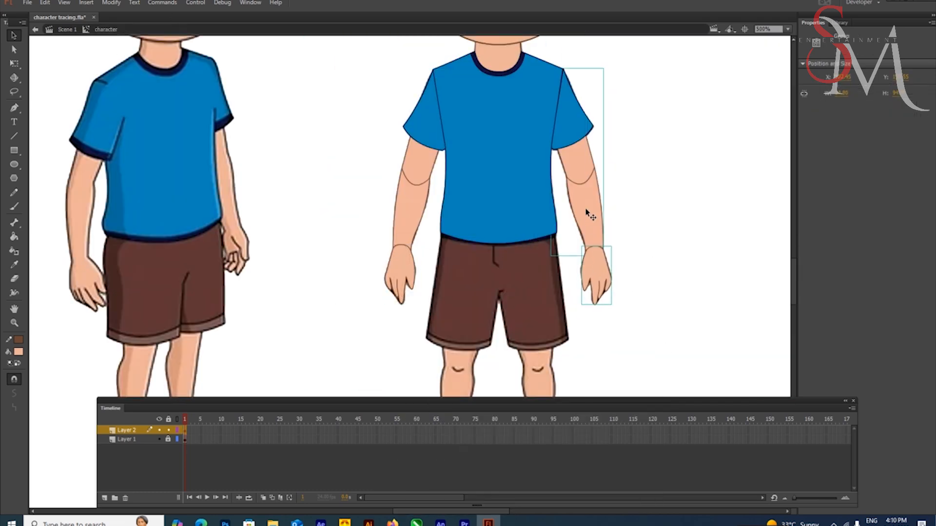
- Draw a rectangle from the waist to the hem over the reference shorts and delete its fill
left_click(653, 216)
left_click_drag(514, 192, 520, 78)
key("ctrl+equal")
left_click_drag(504, 215, 240, 49)
left_click_drag(482, 291, 480, 405)
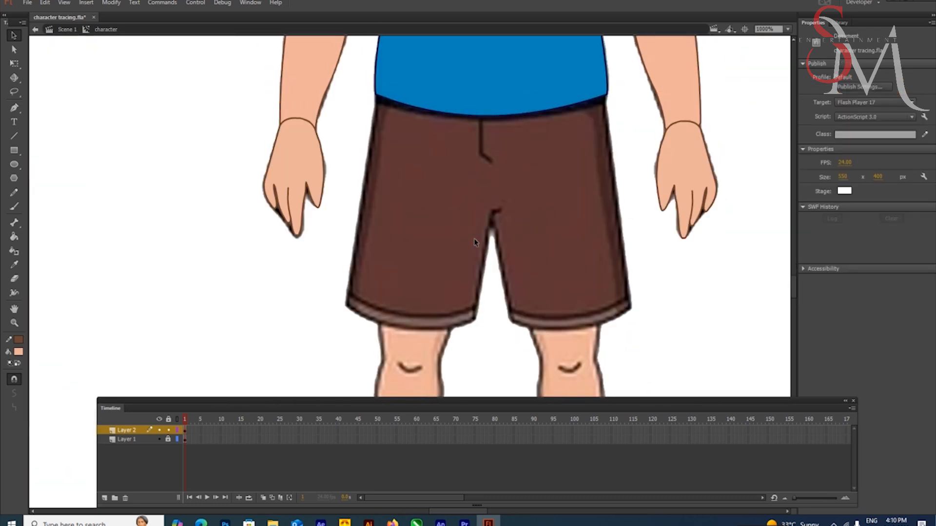
left_click_drag(376, 94, 619, 315)
key("v")
left_click(507, 273)
key("Delete")
- Reshape the rectangle's corners and edges to follow the shorts' waist, legs, crotch and curved hems, and group the outline
left_click_drag(375, 316, 346, 306)
left_click_drag(494, 312, 493, 328)
key("ctrl+z")
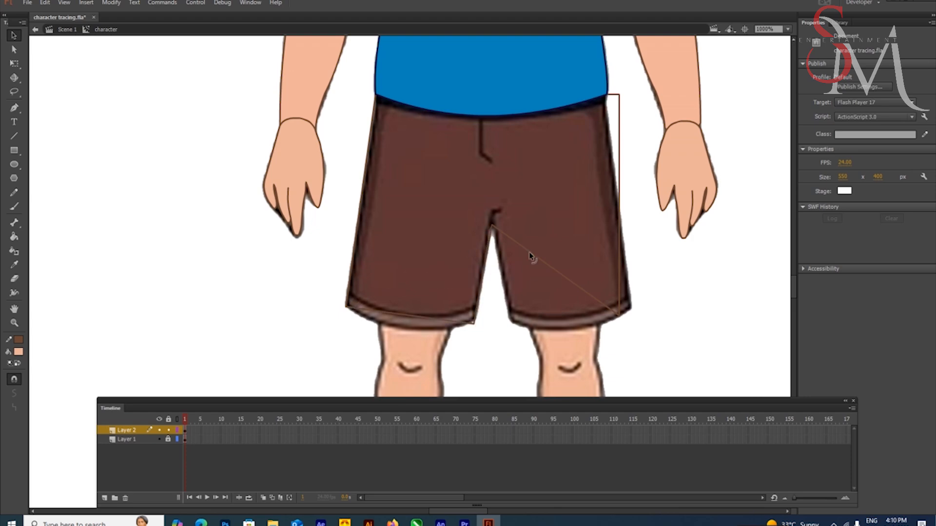
left_click_drag(619, 316, 631, 307)
left_click_drag(620, 94, 606, 95)
left_click_drag(456, 162, 423, 378)
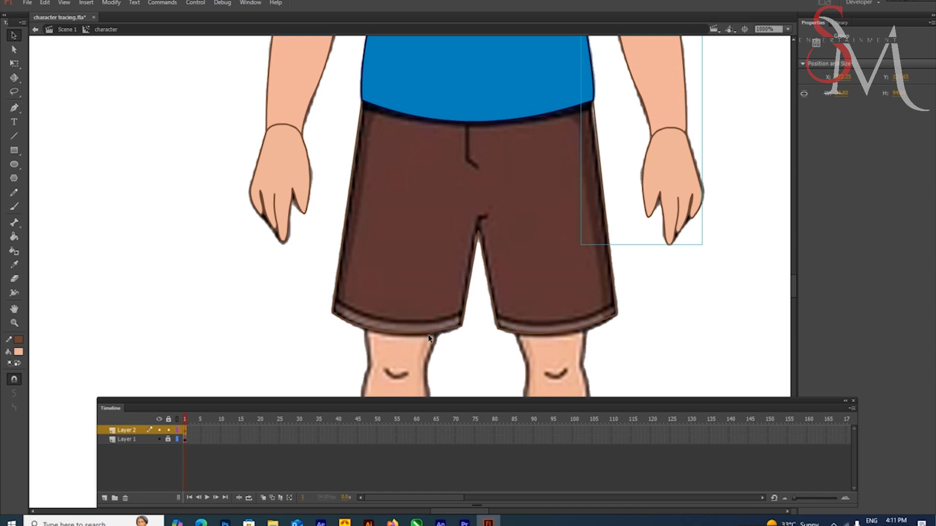
left_click(479, 232)
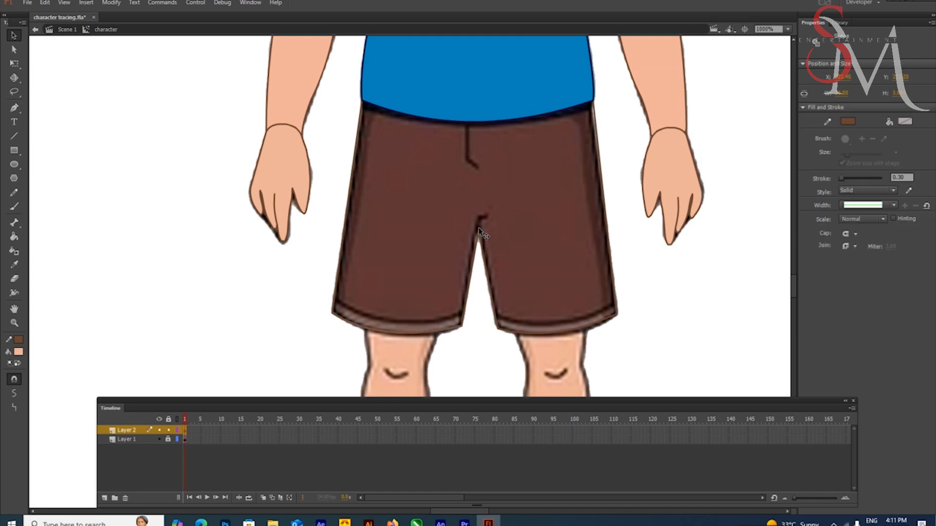
left_click(417, 215)
double_click(497, 102)
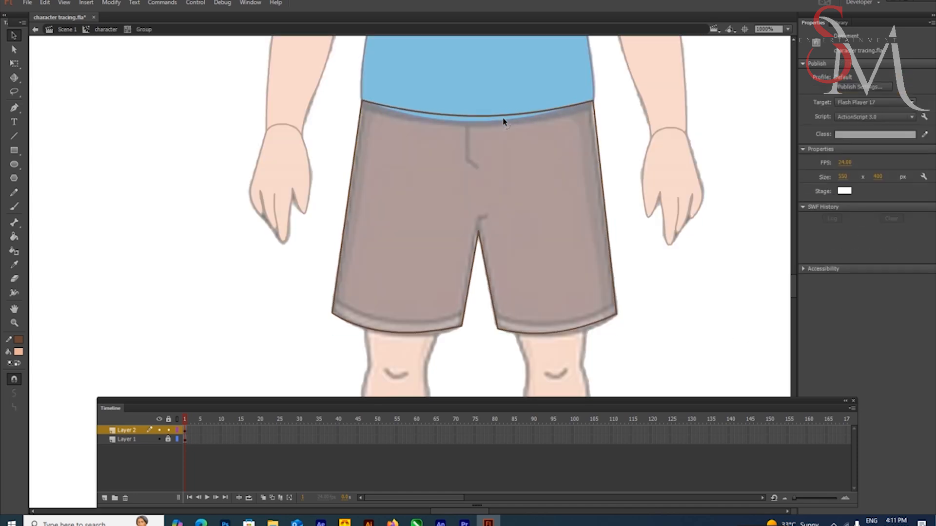
left_click(103, 30)
- Fill the shorts outline with brown sampled from the reference shorts and group the filled shape
left_click_drag(418, 330, 434, 210)
left_click(14, 108)
key("v")
double_click(343, 165)
double_click(355, 161)
key("ctrl+b")
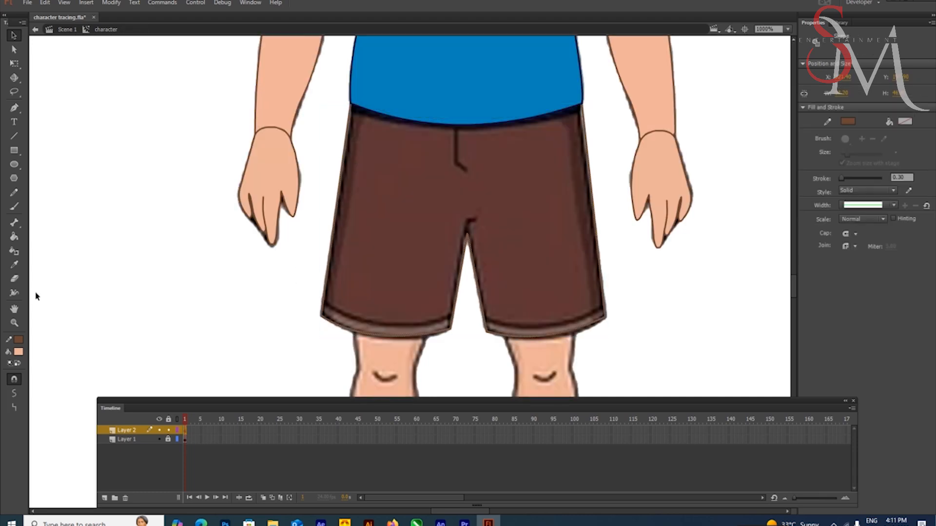
left_click(14, 265)
left_click(498, 229)
left_click(498, 230)
key("v")
double_click(491, 269)
key("ctrl+g")
- Open the shorts group and set its outline colour to #5F3534
left_click(633, 274)
double_click(603, 319)
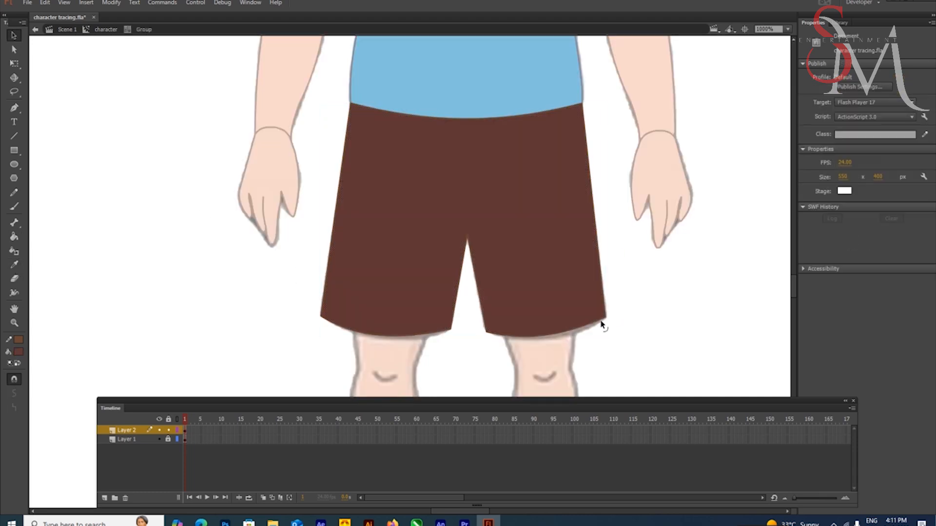
left_click(19, 339)
left_click(19, 340)
left_click(19, 340)
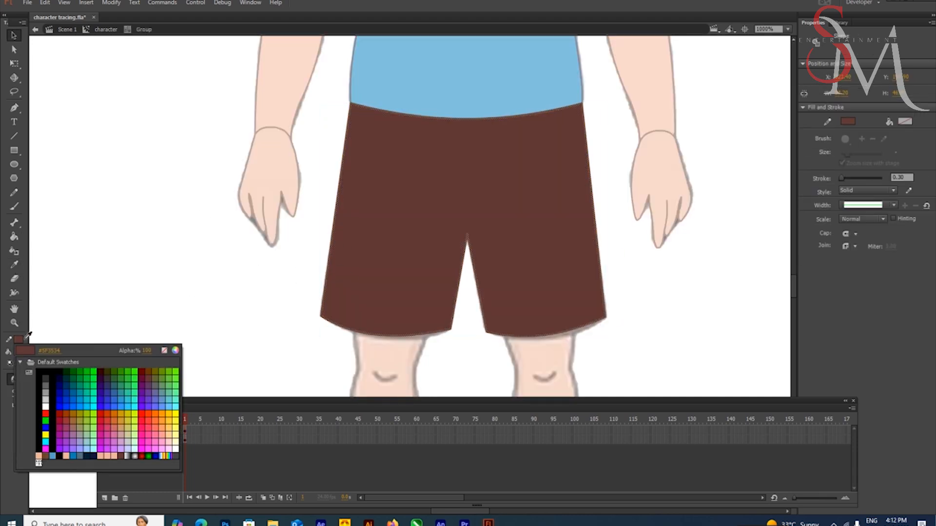
left_click(19, 340)
- Move the shorts aside, recolour their outline with dark brown sampled from the reference, and move them back into place
left_click(106, 29)
left_click_drag(507, 209, 135, 231)
left_click(18, 339)
left_click(352, 318)
double_click(186, 234)
left_click(97, 31)
key("ctrl+b")
left_click(168, 120)
double_click(49, 356)
left_click(19, 340)
left_click(341, 312)
double_click(99, 184)
left_click_drag(100, 185, 501, 183)
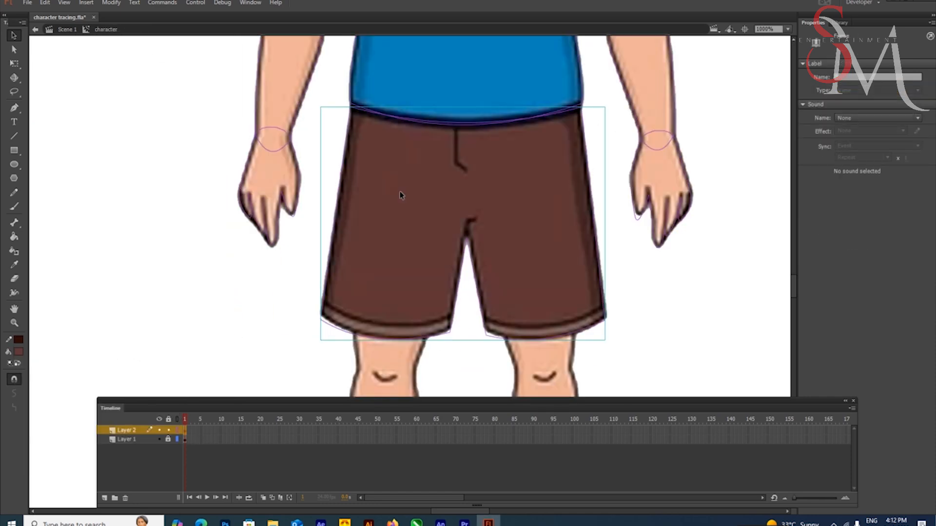
- Draw a rectangle over the left-hand leg's hem and curve its upper and lower edges along the reference band
left_click_drag(454, 335, 317, 301)
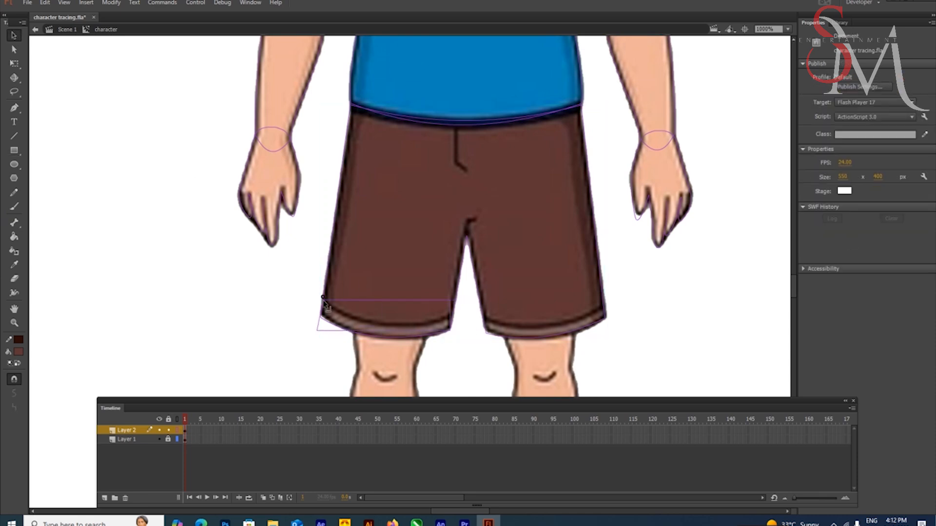
left_click(336, 329)
key("ctrl+equal")
left_click_drag(337, 358, 499, 62)
left_click(282, 174)
left_click(288, 173)
left_click(281, 179)
left_click_drag(549, 138, 553, 167)
left_click(452, 163)
key("ctrl+z")
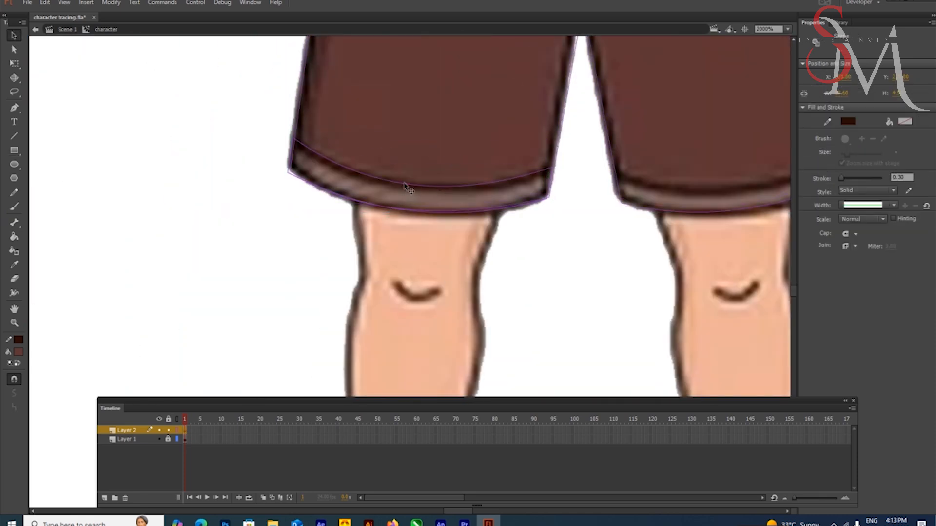
- Align the corners of the left-hand hem band and the shorts outline with the reference leg
left_click(294, 141)
left_click(259, 128)
left_click(549, 200)
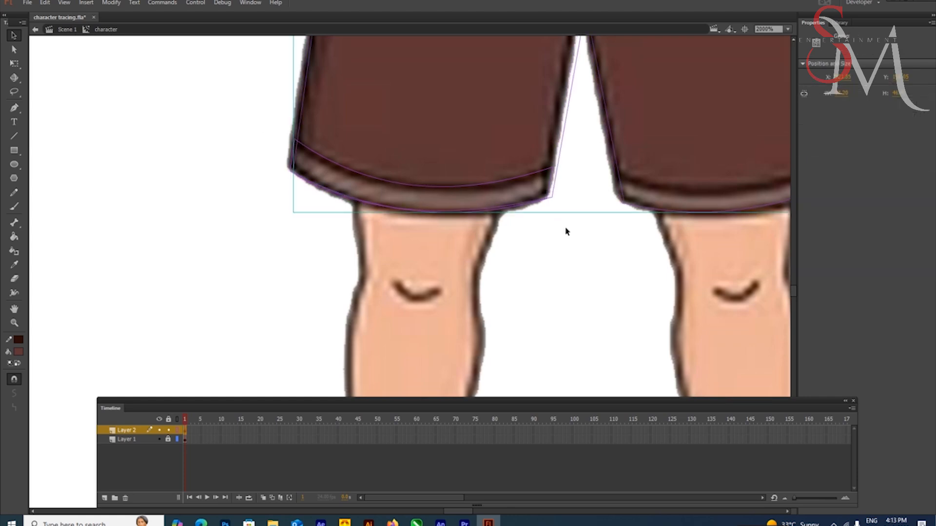
left_click_drag(546, 92, 385, 384)
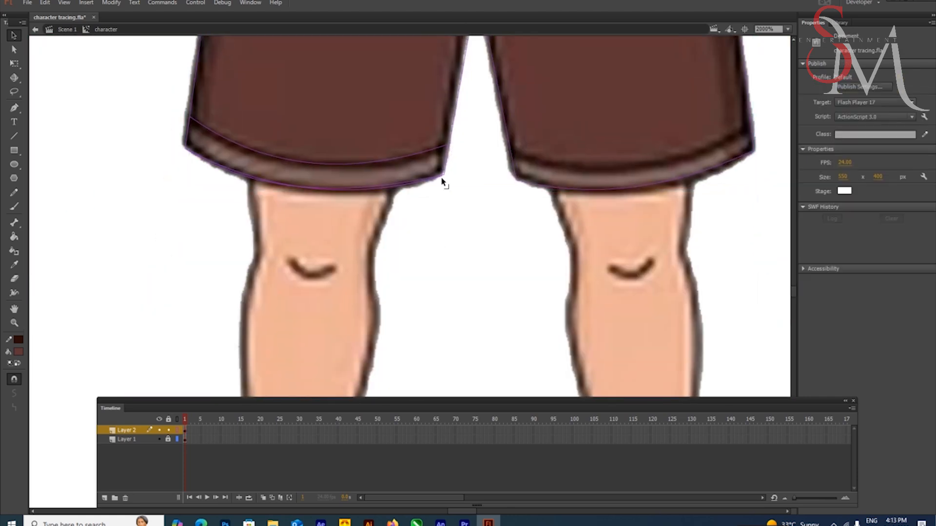
double_click(441, 181)
double_click(440, 180)
left_click_drag(440, 179, 417, 282)
key("v")
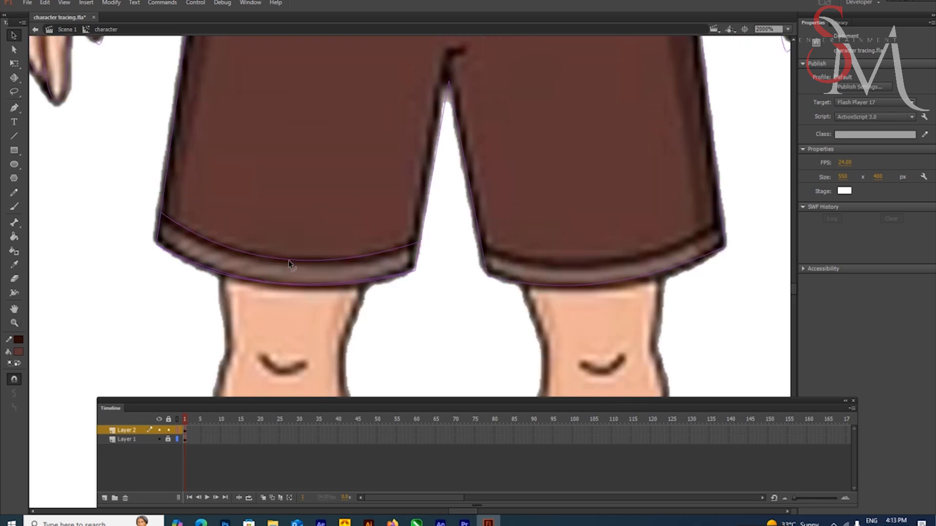
- Fill the left-hand hem band with the lighter brown sampled from the reference hem and preview it in full colour
left_click(15, 266)
left_click(226, 267)
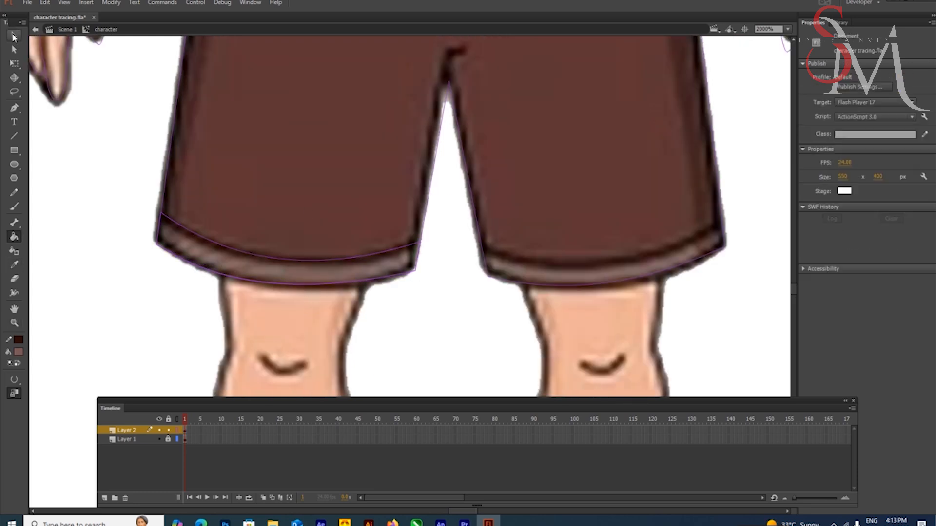
left_click(14, 35)
left_click(177, 430)
left_click(226, 262)
left_click(187, 331)
left_click(177, 430)
- Group the hem band, place a copy on the other leg and flip the copy horizontally
double_click(258, 255)
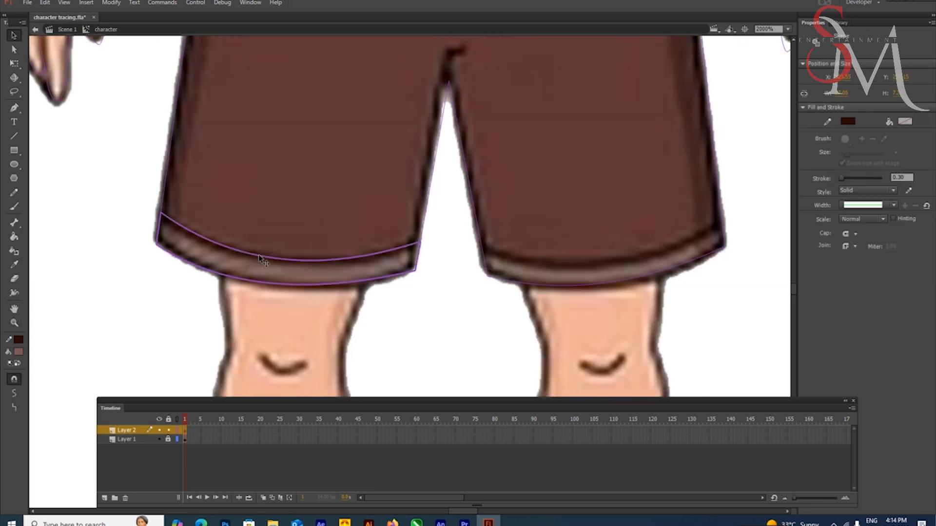
left_click(176, 430)
mouse_move(277, 261)
left_mouse_down()
mouse_move(157, 338)
mouse_move(326, 241)
mouse_move(332, 271)
mouse_move(703, 269)
left_mouse_up()
left_click(177, 430)
key("i")
left_click(177, 430)
right_click(348, 274)
mouse_move(407, 374)
left_click(551, 479)
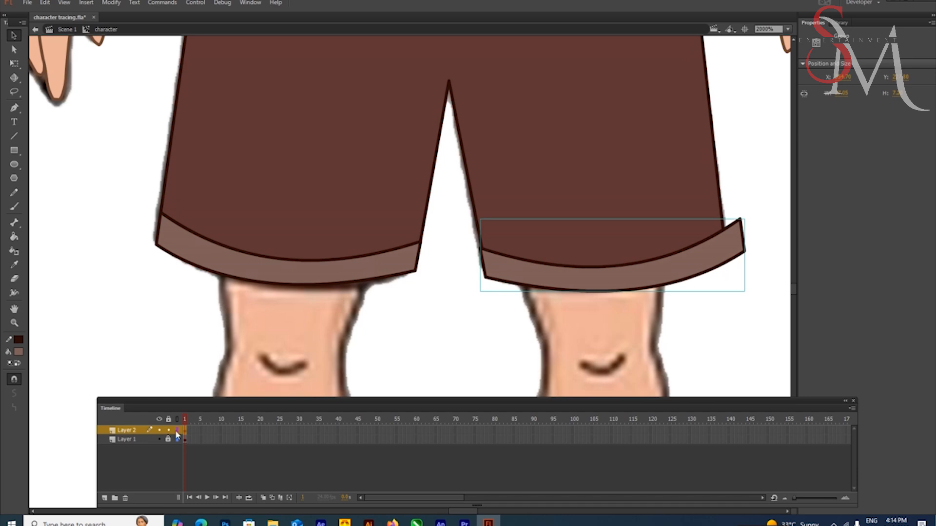
- Open the mirrored hem group and reshape its corners and edges to fit the right-hand leg of the shorts
left_click(177, 431)
left_click(560, 330)
left_click_drag(475, 126, 354, 79)
double_click(621, 186)
left_click(631, 180)
left_click_drag(620, 173, 601, 178)
left_click_drag(623, 208, 607, 200)
left_click_drag(486, 222, 488, 215)
mouse_move(489, 245)
left_mouse_down()
mouse_move(491, 224)
mouse_move(490, 238)
left_mouse_up()
mouse_move(359, 202)
left_mouse_down()
mouse_move(357, 195)
mouse_move(364, 202)
left_mouse_up()
mouse_move(371, 78)
left_mouse_down()
mouse_move(438, 199)
mouse_move(359, 73)
left_mouse_up()
left_click_drag(359, 332, 392, 310)
key("z")
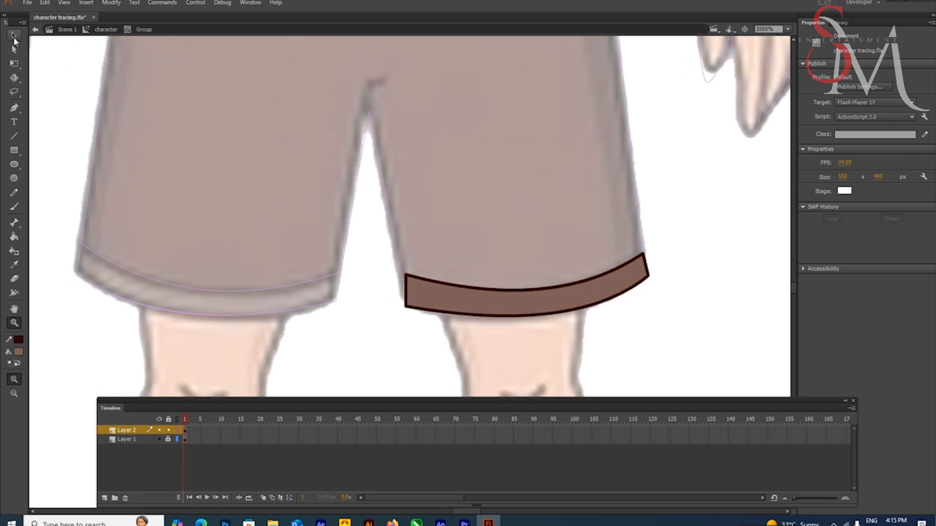
left_click_drag(408, 277, 408, 277)
double_click(414, 325)
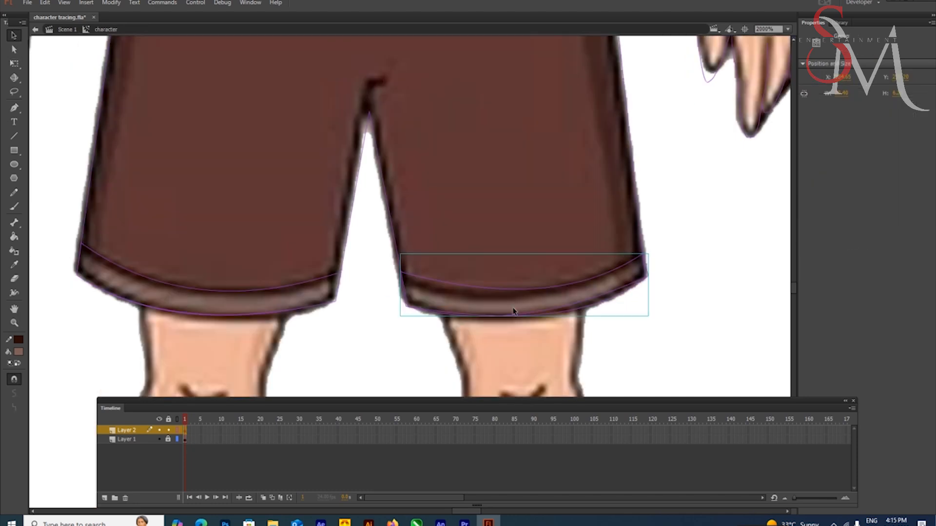
- Adjust the mirrored hem's inner end to meet the inseam and raise its upper edge slightly
left_click(177, 430)
left_click(178, 431)
key("ctrl+1")
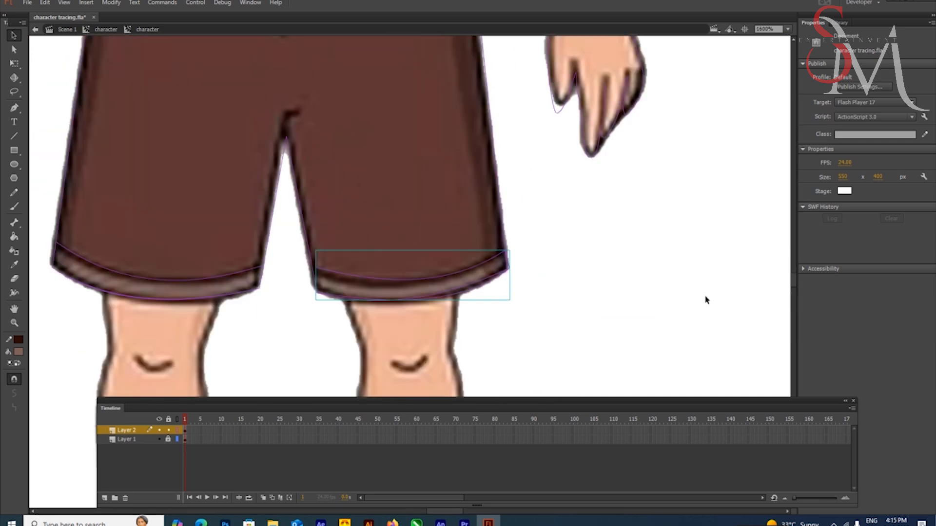
double_click(321, 298)
left_click_drag(321, 297, 317, 295)
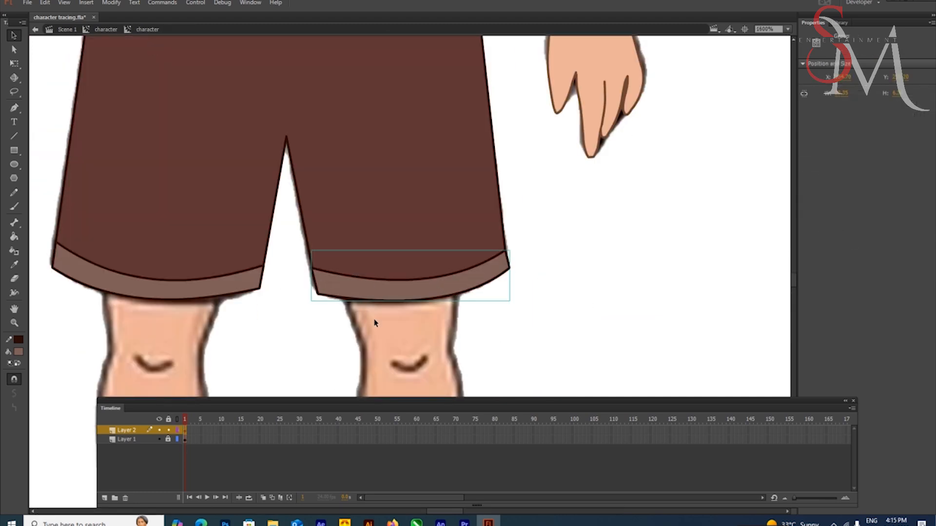
double_click(417, 347)
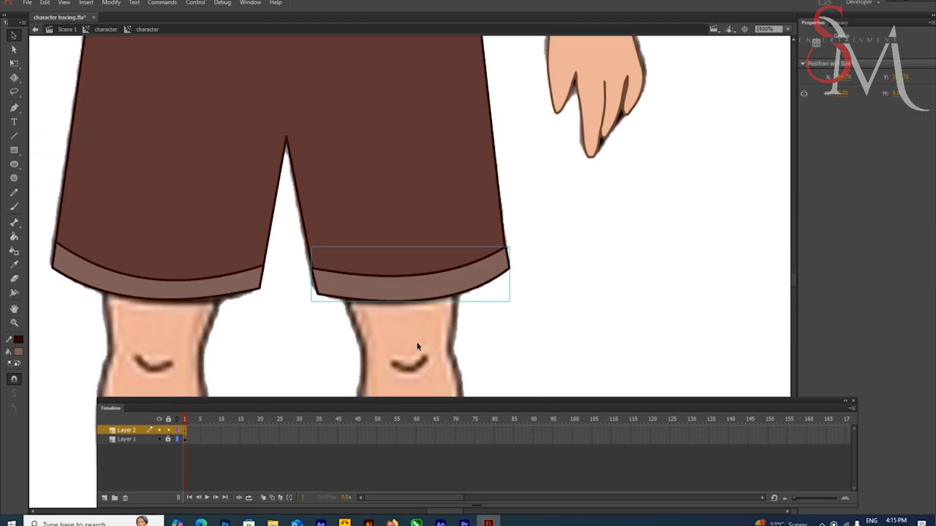
- Fine-tune the lower inner corner of the right-hand hem against the reference with the layer shown as outlines
left_click(178, 430)
key("ctrl+equal")
double_click(286, 268)
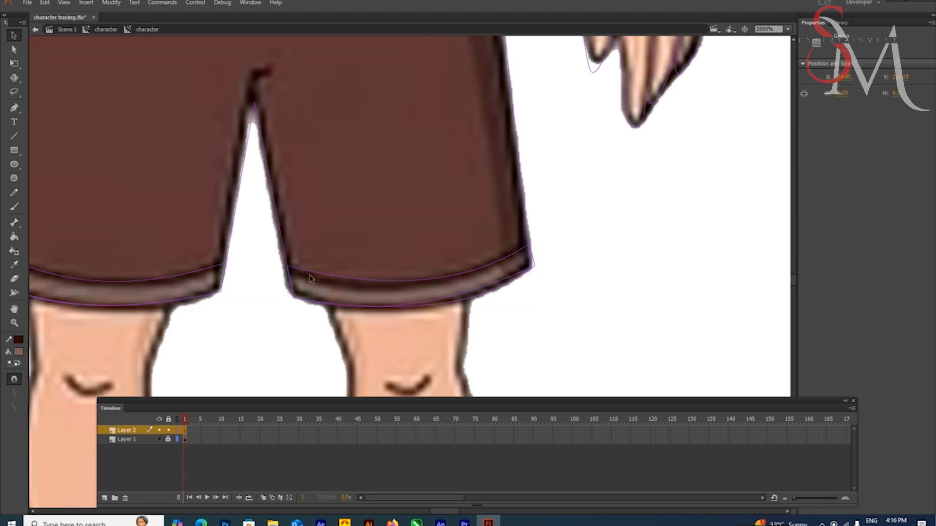
left_click(148, 30)
left_click_drag(295, 299, 292, 298)
left_click(177, 430)
double_click(304, 299)
double_click(239, 306)
- Draw the short hooked fold line above the crotch of the shorts with the Line tool
left_click(240, 306)
key("ctrl+minus")
key("ctrl+minus")
left_click(393, 235)
key("ctrl+equal")
key("ctrl+equal")
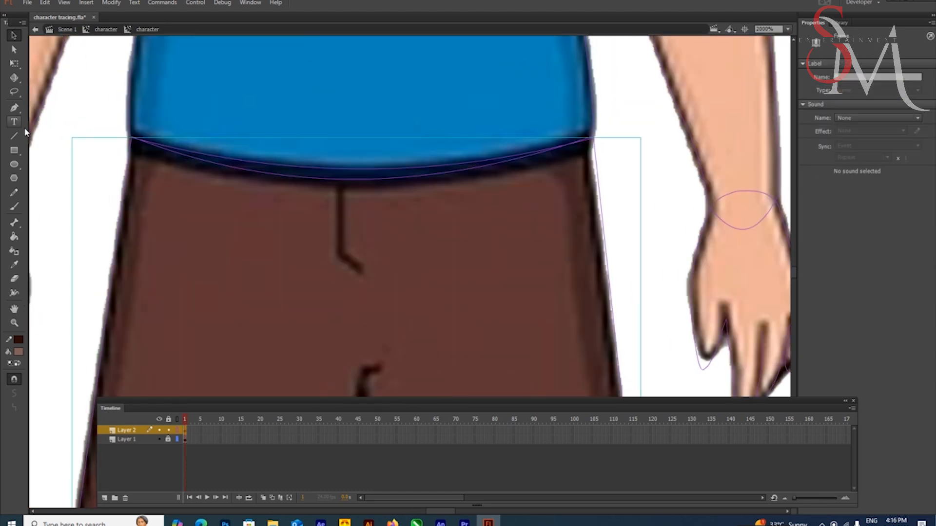
key("n")
key("ctrl+equal")
key("v")
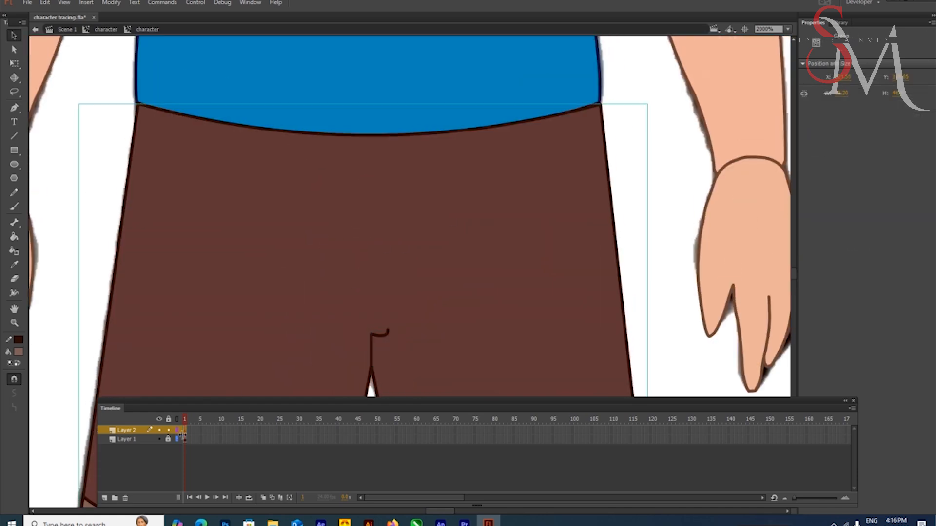
- Draw the angled fly line at the centre of the shorts' waist and a flat rectangle across the waist for the band
left_click(348, 173)
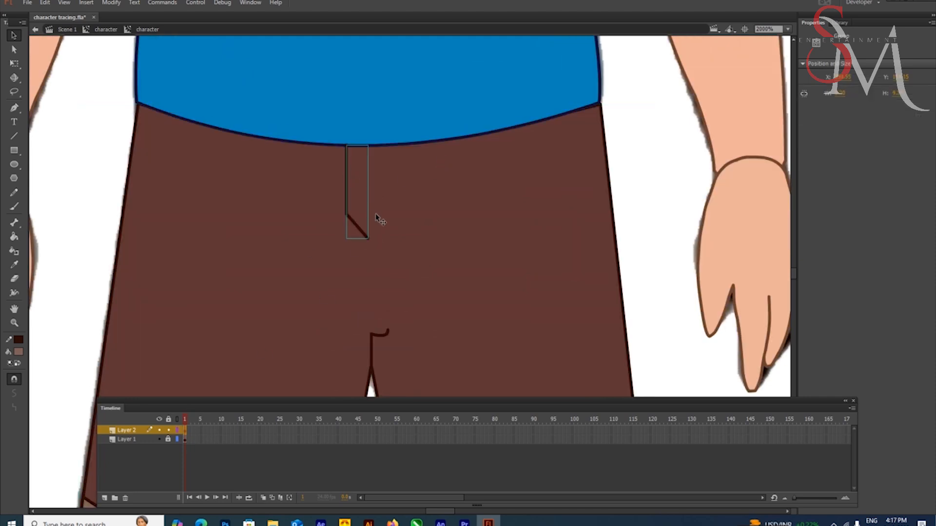
key("Delete")
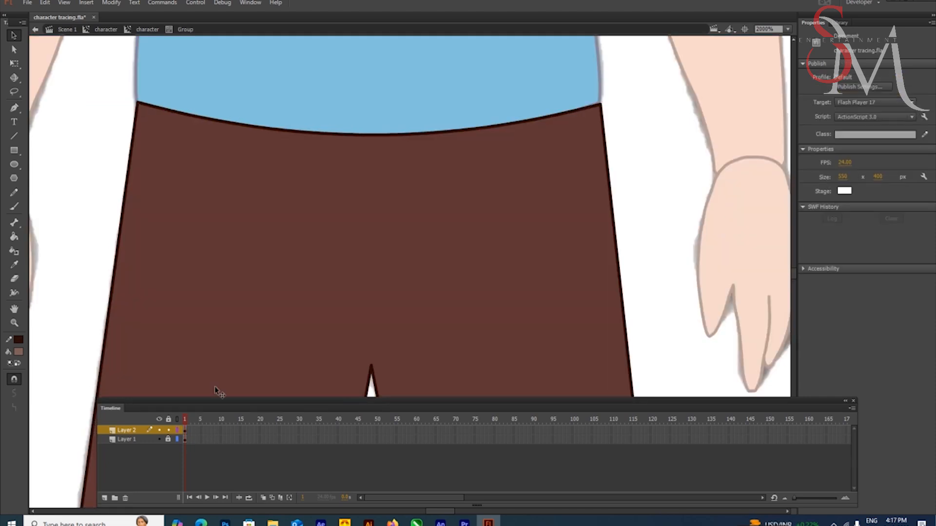
left_click(177, 430)
key("r")
key("v")
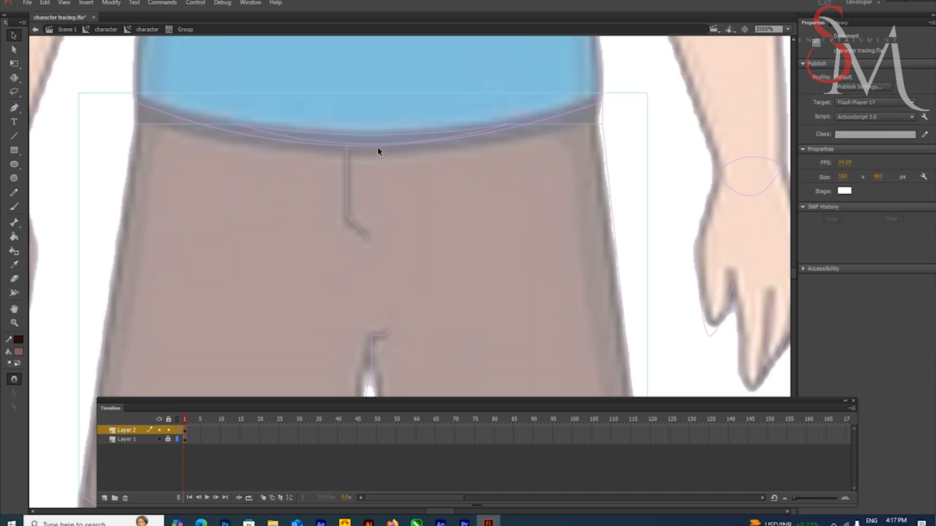
double_click(230, 215)
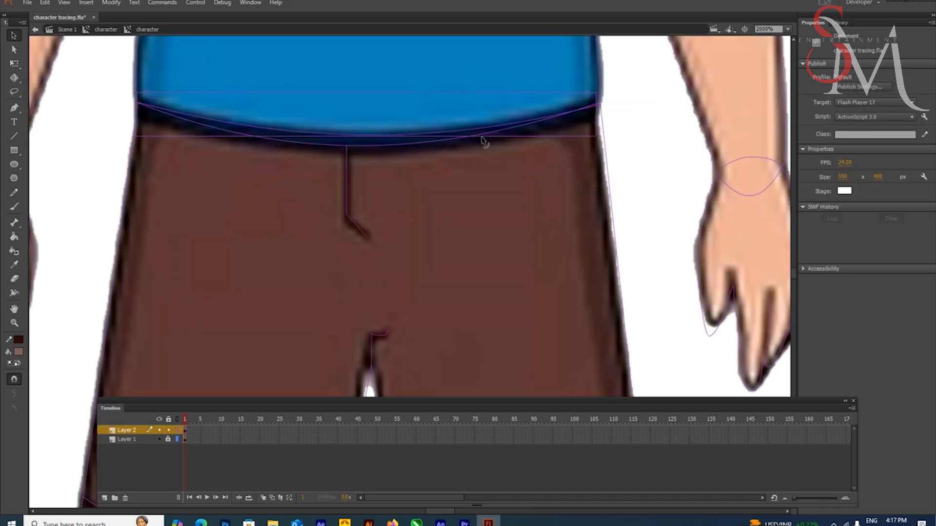
- Bend the waistband rectangle's long edges along the shirt hem and fit its corners to the reference
left_click_drag(599, 123, 597, 121)
left_click(602, 122)
left_click(135, 138)
left_click_drag(138, 137, 141, 122)
left_click_drag(390, 93, 398, 136)
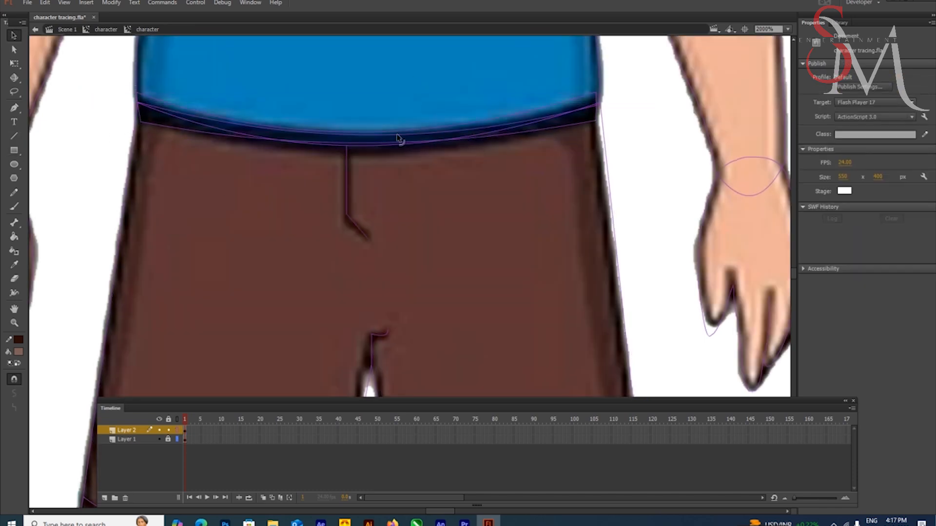
left_click_drag(532, 131, 533, 136)
left_click_drag(597, 93, 599, 98)
double_click(139, 95)
left_click(129, 97)
double_click(146, 100)
left_click(148, 101)
left_click_drag(138, 95, 138, 103)
- Turn the waistband outline into a group and fill it with a very dark navy colour
double_click(299, 133)
left_click(300, 134)
double_click(108, 165)
left_click(107, 165)
double_click(139, 114)
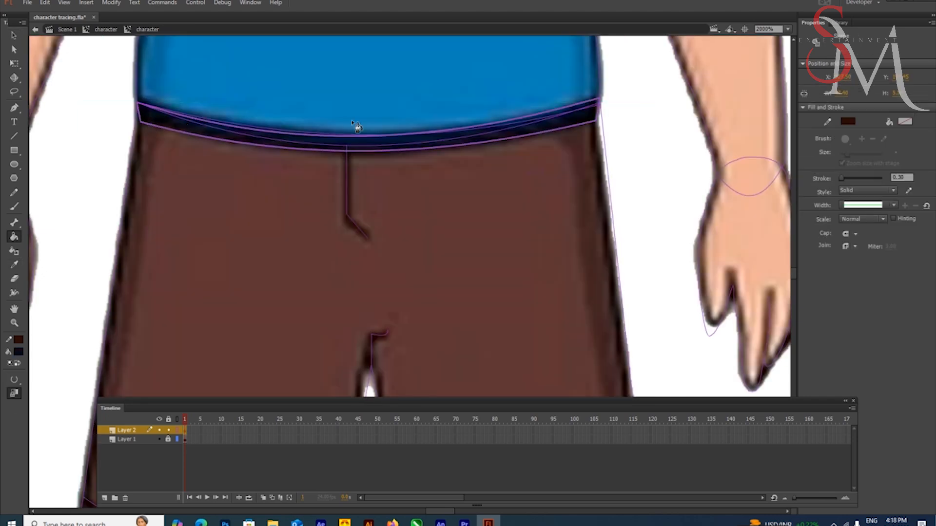
left_click(13, 37)
double_click(406, 138)
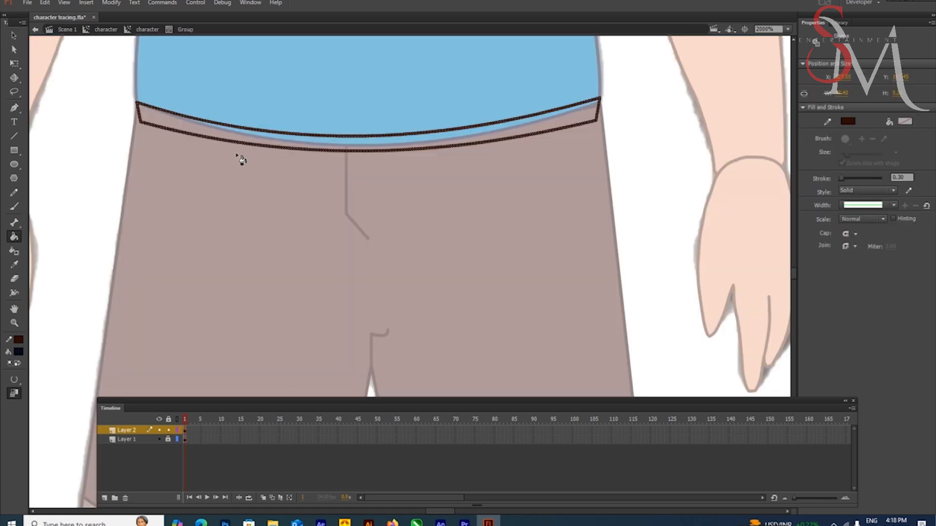
left_click(14, 237)
left_click(263, 137)
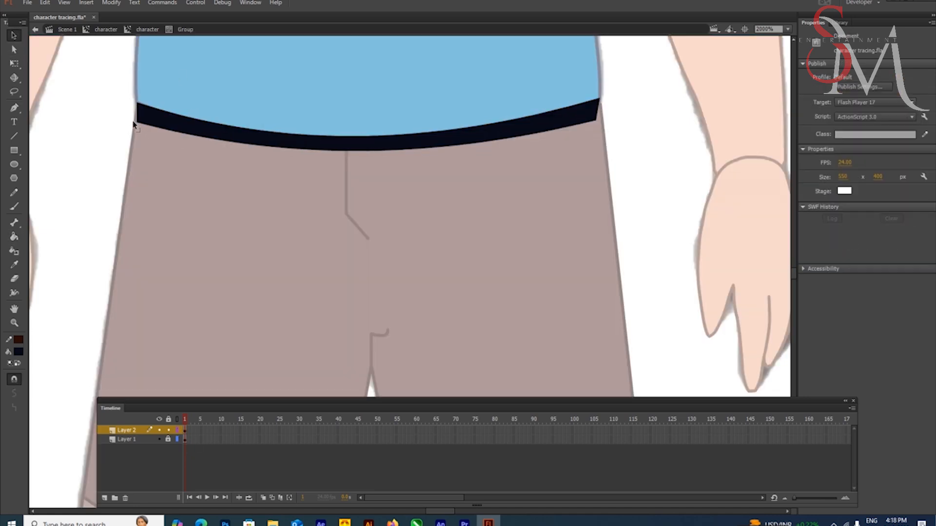
- Extend the waistband's lower edge and both lower corners to meet the shorts' sides, and send the waistband backward
left_click_drag(347, 151, 347, 155)
left_click_drag(600, 119, 606, 130)
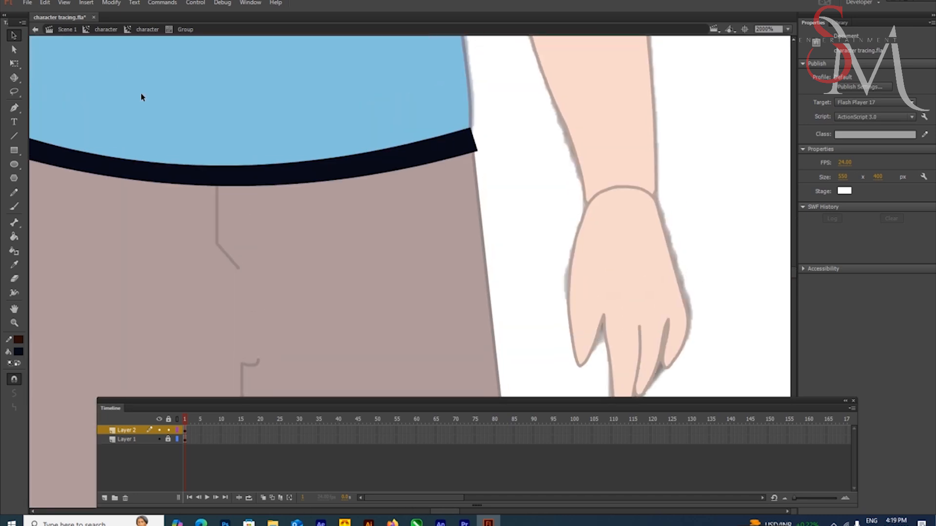
left_click(483, 147)
left_click_drag(419, 247, 376, 307)
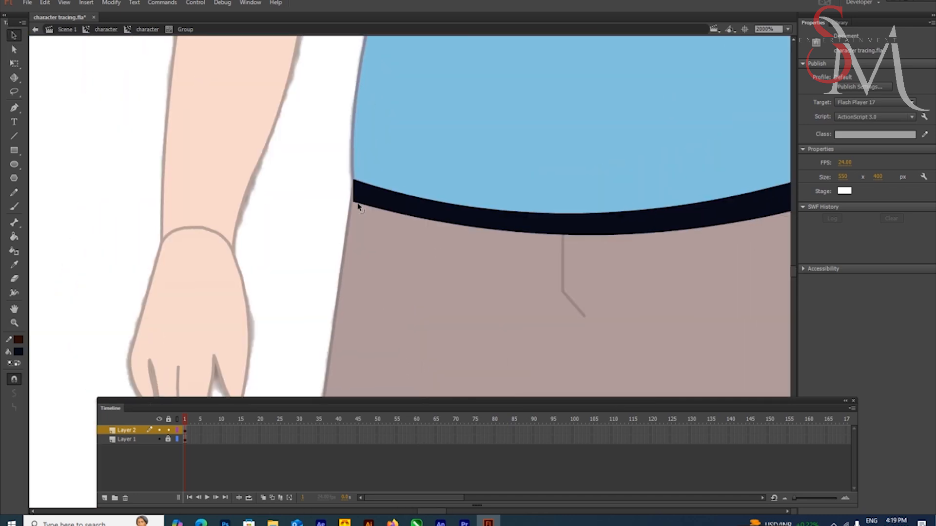
left_click_drag(355, 205, 347, 209)
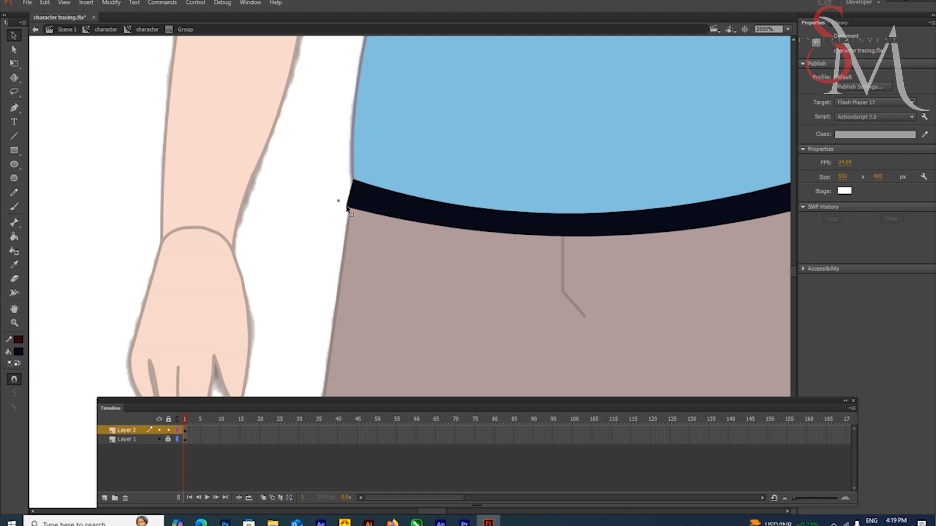
left_click(160, 32)
left_click_drag(640, 226, 486, 192)
key("ctrl+Down")
left_click(467, 230)
key("ctrl+1")
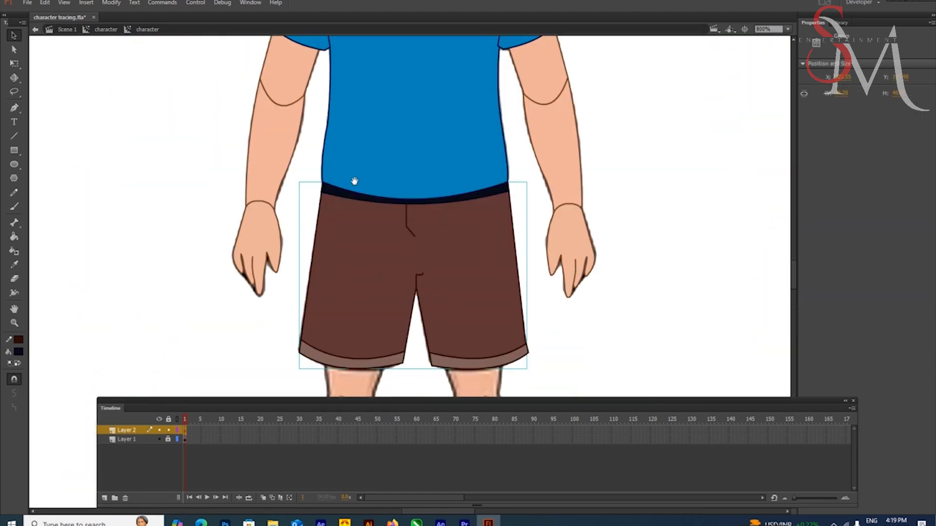
- Draw a rectangle over the lower left-hand shorts leg and knee for the upper leg, with the layer shown as outlines
scroll(314, 203, "down", 3)
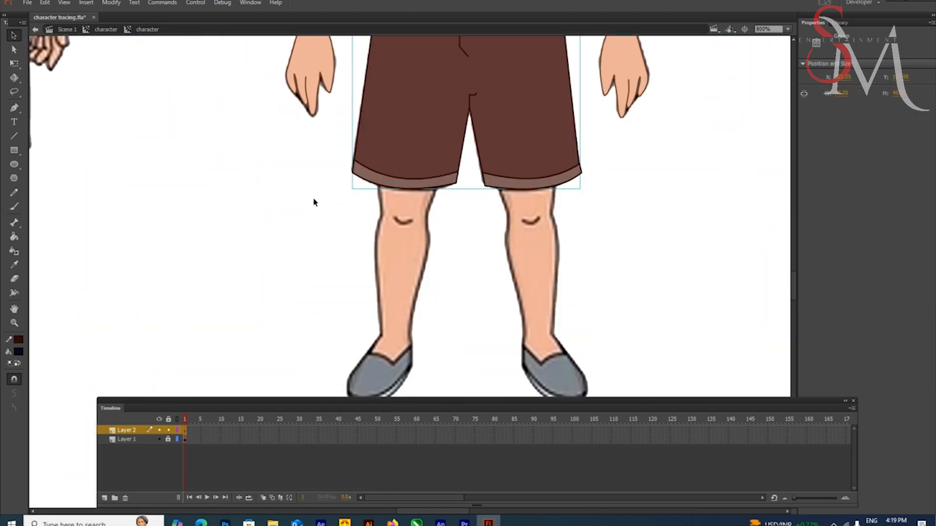
key("r")
left_click_drag(381, 188, 436, 205)
left_click(179, 430)
key("v")
key("ctrl+=")
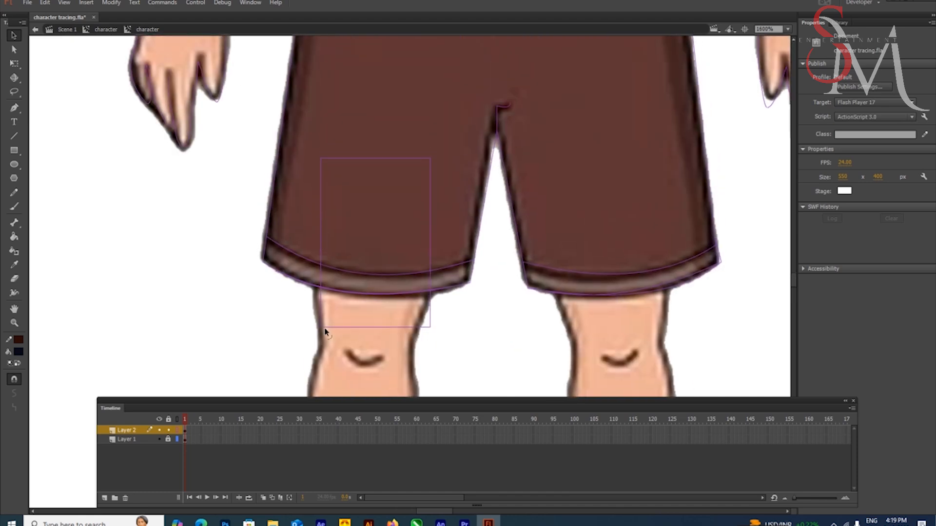
left_click(321, 287)
key("ctrl+z")
key("ctrl+z")
key("ctrl+z")
key("ctrl+z")
key("ctrl+z")
- Group the upper-leg rectangle, open the group and delete the dark fill
double_click(352, 320)
key("ctrl+g")
double_click(352, 320)
left_click(367, 289)
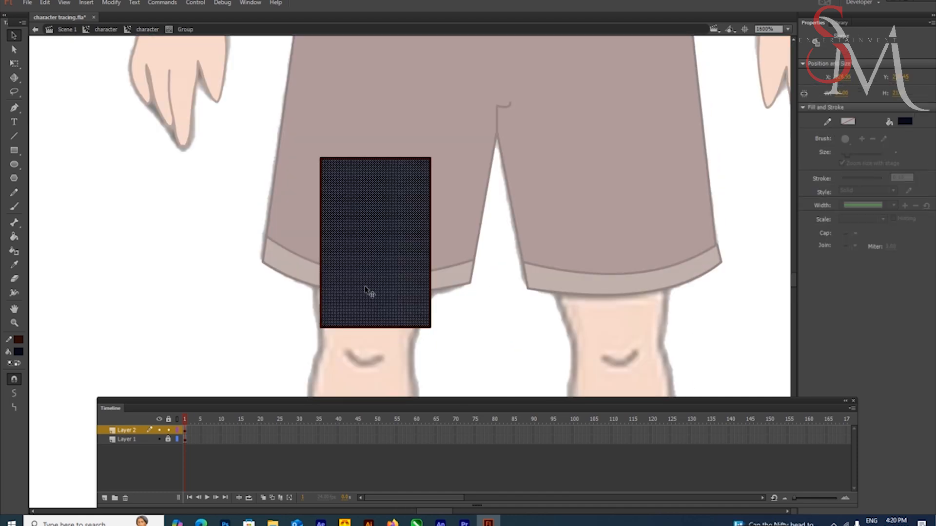
key("Delete")
- Reshape the upper-leg rectangle's corners and edges to the thigh, with rounded ends and a curved lower edge at the knee
left_click_drag(321, 328, 314, 311)
left_click_drag(431, 327, 423, 318)
left_click_drag(431, 158, 444, 163)
left_click_drag(320, 159, 316, 148)
left_click_drag(369, 315, 388, 244)
left_click_drag(345, 210, 349, 225)
left_click_drag(454, 217, 445, 238)
left_click_drag(347, 194, 340, 197)
left_click_drag(454, 180, 461, 180)
- Fill the upper leg with the skin colour sampled from the reference and send it to the back
left_click_drag(474, 273, 515, 180)
double_click(458, 159)
left_click(147, 31)
key("i")
left_click(447, 179)
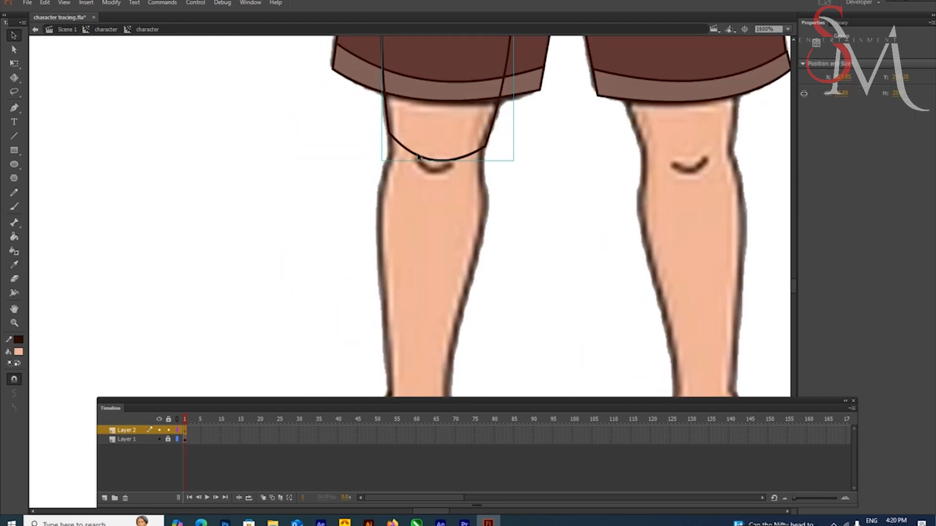
double_click(418, 154)
left_click(15, 237)
left_click(444, 117)
left_click(14, 36)
double_click(445, 117)
left_click(147, 29)
mouse_move(461, 231)
left_mouse_down()
mouse_move(459, 177)
mouse_move(427, 340)
left_mouse_up()
key("ctrl+shift+Down")
- Select the shorts, both hems, the waistband and the fold lines, and group them together
left_click(405, 200)
left_click(468, 151, "shift")
left_click(600, 198, "shift")
left_click_drag(600, 84, 599, 261)
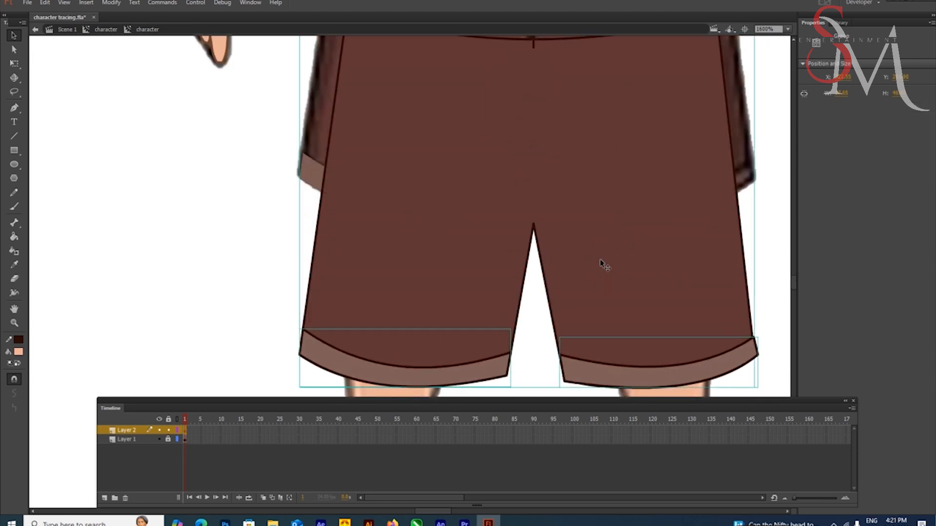
key("ctrl+z")
left_click_drag(541, 44, 457, 239)
left_click(485, 71, "shift")
left_click(459, 265, "shift")
left_click(397, 235, "shift")
key("ctrl+g")
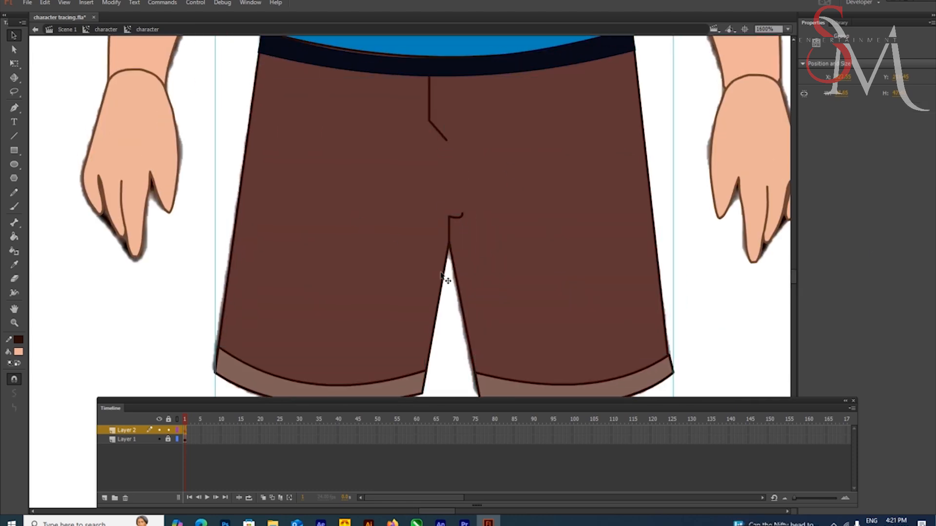
- Raise the waistband's upper edge and its left-hand upper corner to cover the shorts' top outline
left_click_drag(512, 158, 522, 196)
double_click(353, 96)
double_click(317, 94)
left_click_drag(351, 89, 351, 83)
left_click_drag(272, 67, 268, 62)
double_click(400, 177)
- Lower the timeline to uncover more canvas and draw a skin-coloured rectangle over the left-hand lower leg
left_click_drag(486, 234, 522, 69)
left_click_drag(516, 234, 527, 93)
left_click_drag(402, 385, 381, 457)
left_click_drag(583, 42, 493, 369)
double_click(555, 218)
left_click(561, 179)
key("ctrl+equal")
double_click(650, 276)
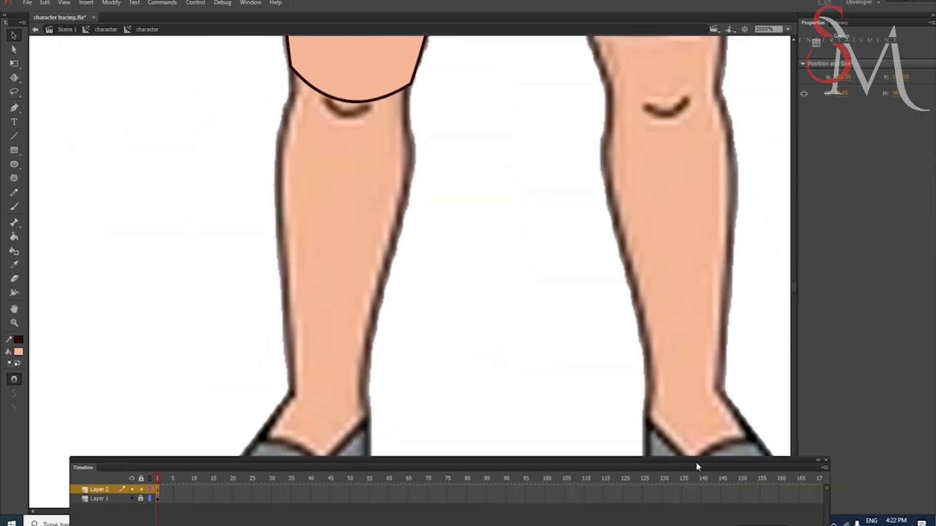
key("r")
left_click_drag(265, 114, 380, 399)
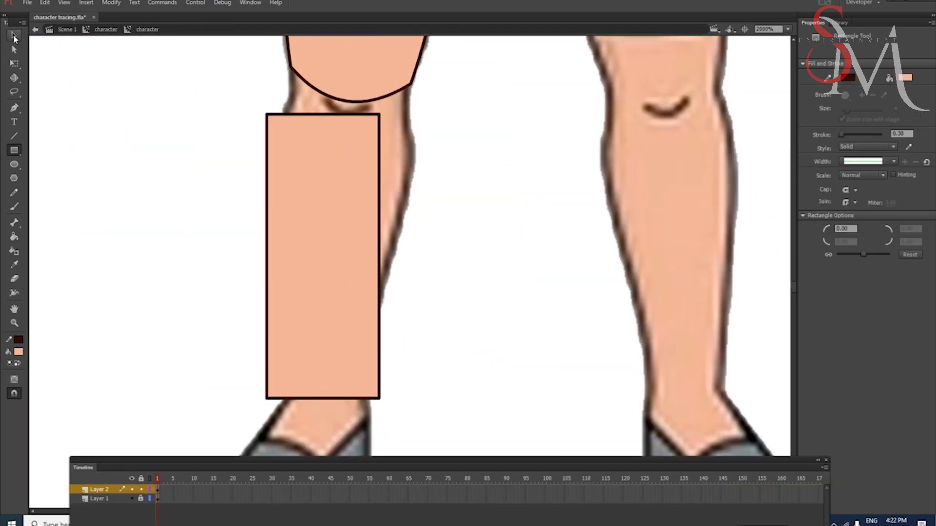
- Delete the lower-leg rectangle's fill and fit its corners to the knee and ankle, with the layer shown as outlines
left_click(14, 38)
left_click(323, 244)
key("Delete")
left_click_drag(267, 114, 291, 68)
left_click_drag(379, 114, 413, 80)
left_click(150, 490)
left_click_drag(266, 398, 293, 394)
- Bend the lower leg's sides to follow the calf and curve its bottom edge around the ankle
left_click_drag(291, 254, 280, 254)
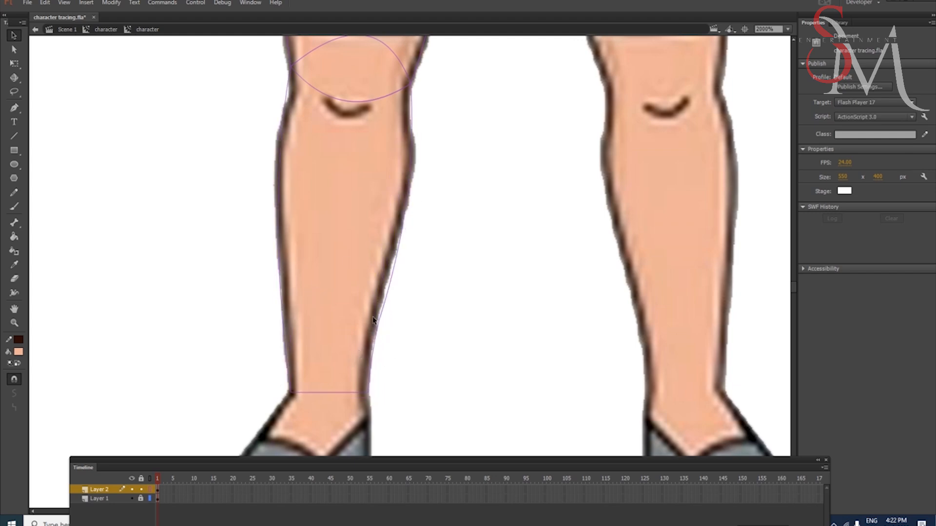
left_click_drag(408, 132, 430, 226)
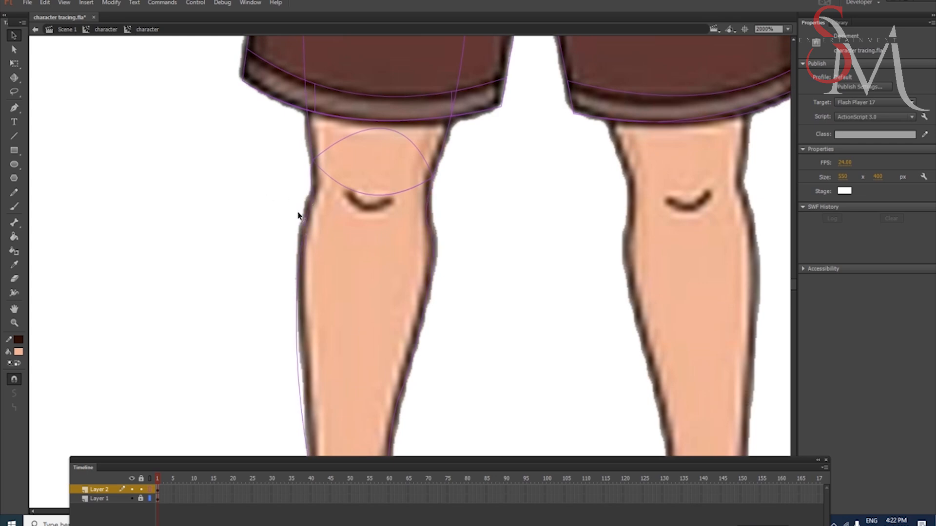
left_click_drag(314, 179, 321, 87)
left_click_drag(304, 253, 311, 254)
left_click_drag(354, 395, 351, 418)
double_click(395, 403)
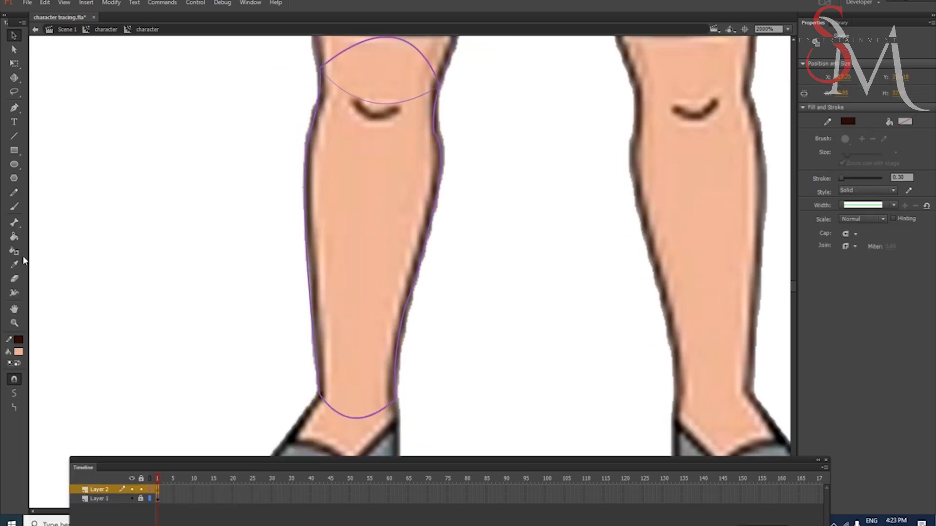
- Group the lower-leg outline, refine its inner edge below the knee and fill it with the skin colour
key("ctrl+g")
left_click(150, 489)
double_click(439, 136)
left_click_drag(434, 131, 441, 131)
double_click(399, 208)
key("ctrl+b")
key("k")
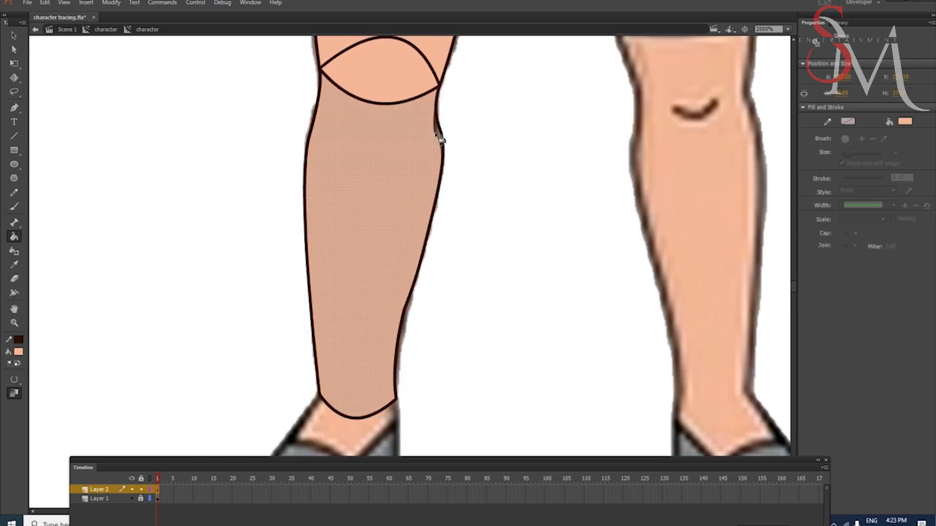
left_click(423, 155)
double_click(441, 138)
key("k")
left_click(375, 151)
- Send the lower-leg group backward and smooth its inner edge above the ankle
left_click(147, 30)
key("v")
key("ctrl+Down")
left_click_drag(421, 318, 441, 163)
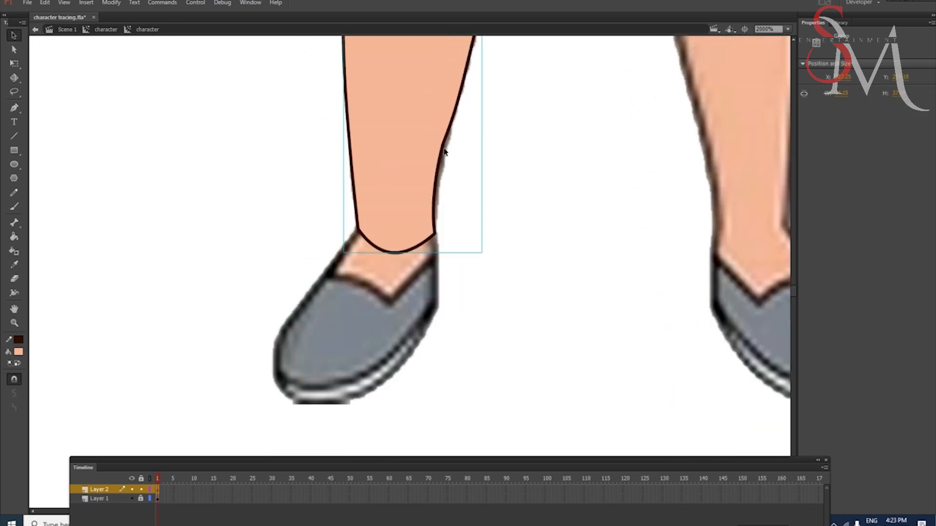
double_click(445, 150)
left_click(147, 29)
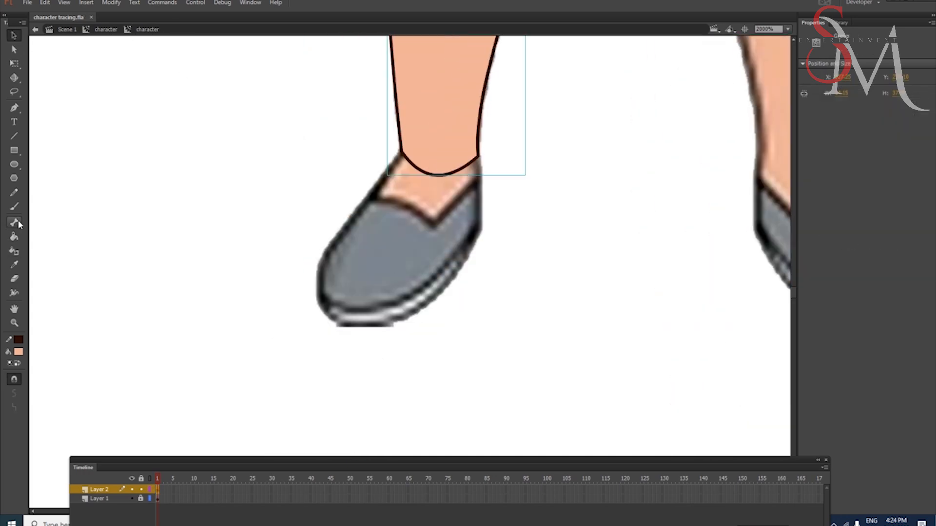
- Draw a rectangle over the left-hand foot in outline view and reshape it to the contour of the ankle and shoe
left_click(95, 263)
left_click(149, 490)
key("r")
left_click_drag(341, 162, 465, 327)
key("v")
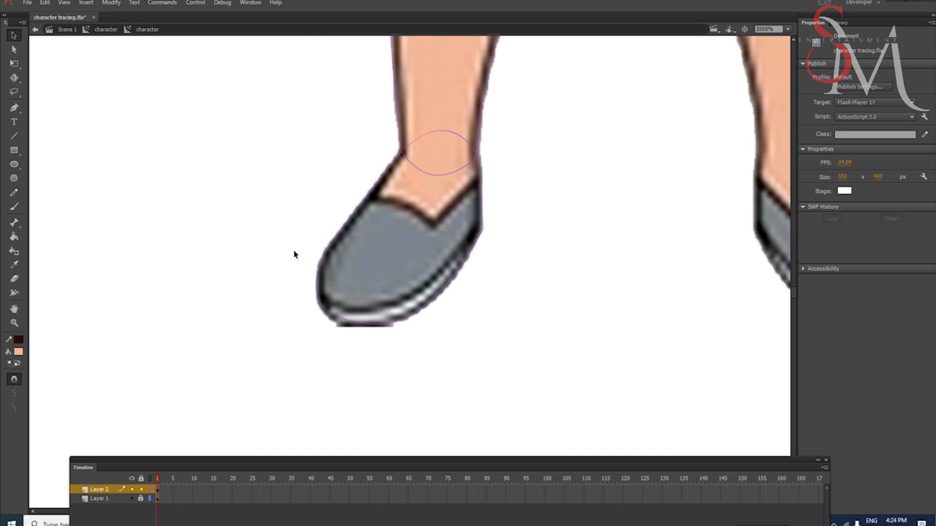
- Fill the foot outline with the skin colour and group the foot
double_click(450, 132)
left_click(15, 236)
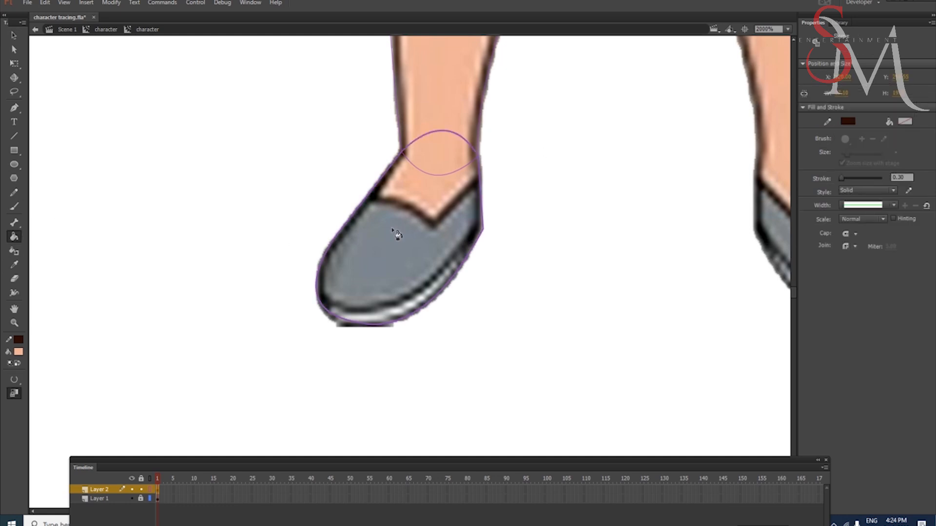
left_click(397, 234)
key("v")
double_click(396, 234)
key("ctrl+g")
left_click(149, 490)
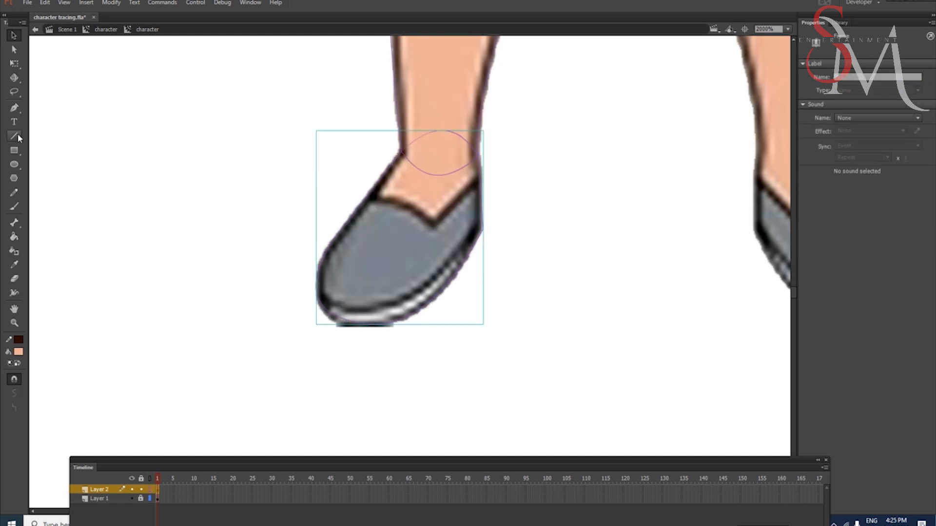
left_click(18, 136)
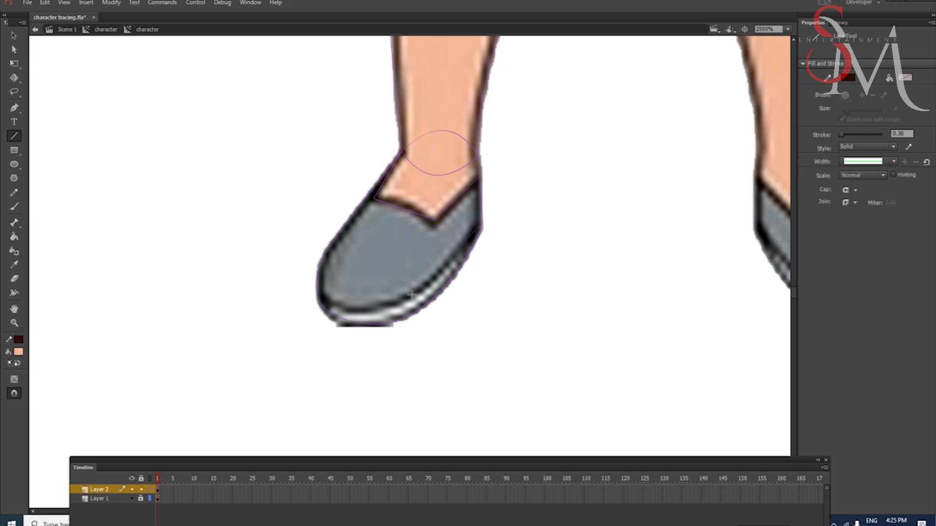
key("v")
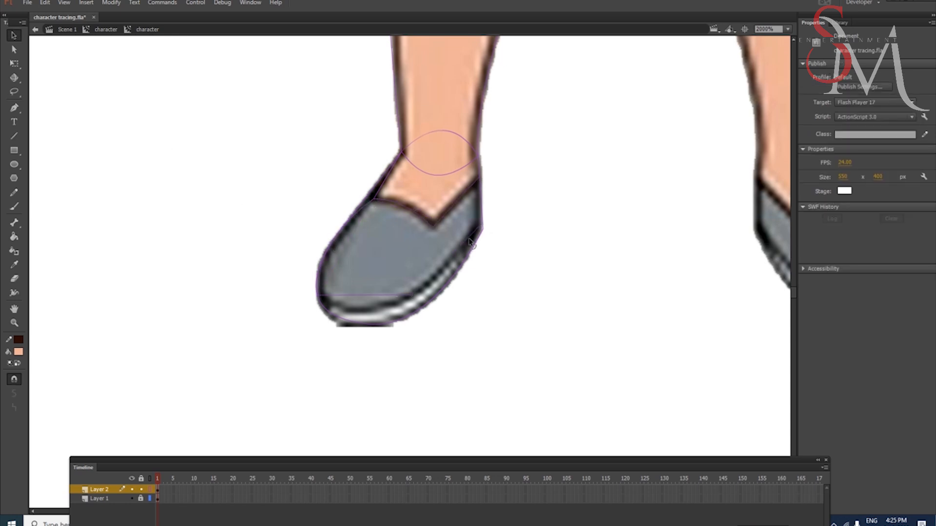
left_click(320, 299)
left_click(340, 298)
double_click(317, 300)
double_click(203, 190)
left_click(203, 190)
double_click(376, 313)
key("Delete")
- Trace the shoe outline with its V-shaped opening using the Line tool, and place it beside the foot
left_click(14, 136)
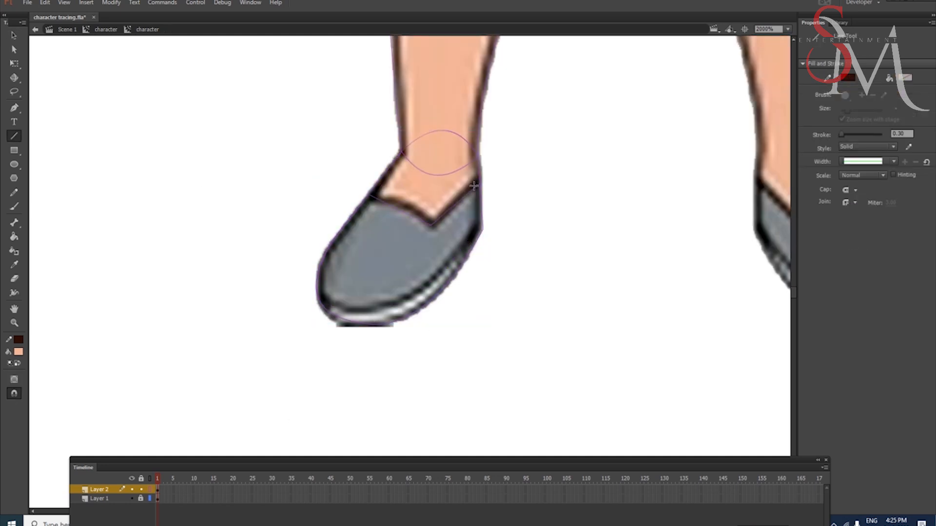
key("v")
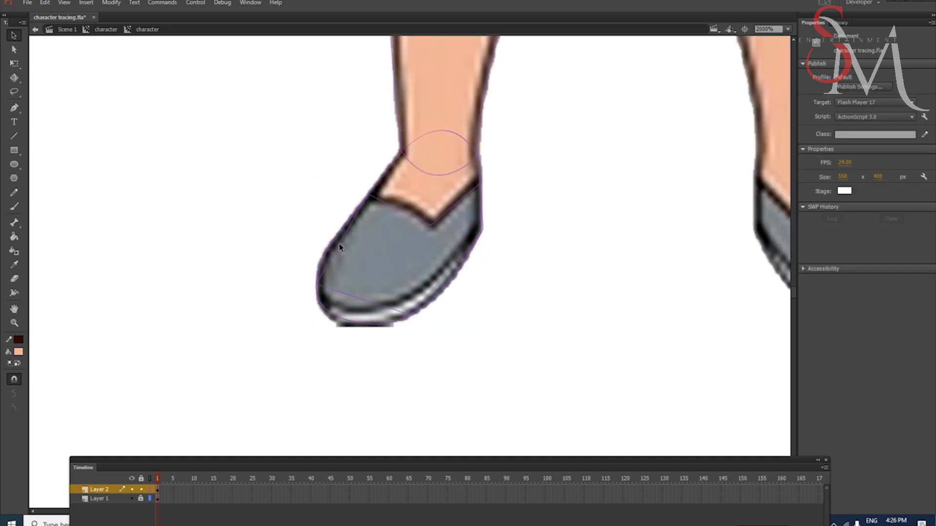
left_click(482, 236)
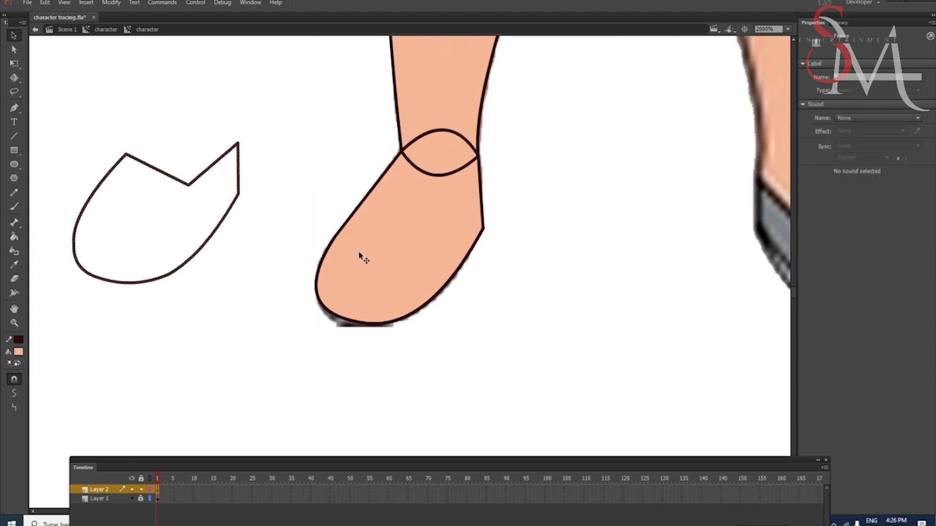
- Select the skin-coloured foot shape and group it
left_click(377, 231)
key("ctrl+g")
key("ctrl+z")
key("ctrl+g")
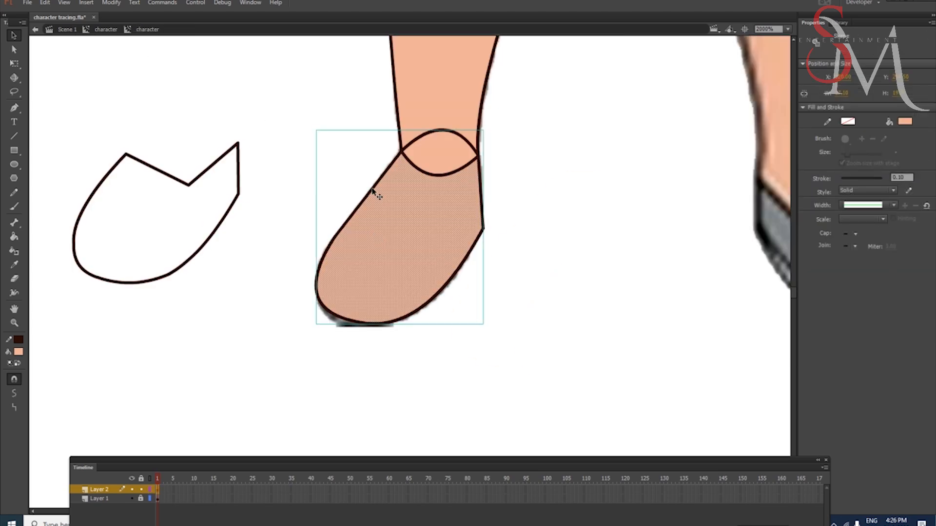
- Move the skin-coloured foot shape aside, place the shoe outline over the reference shoe, and adjust its edges to fit
key("ctrl+Down")
left_click_drag(413, 205, 584, 258)
double_click(189, 186)
left_click_drag(189, 186, 432, 221)
left_click(343, 323)
left_click_drag(369, 192, 371, 195)
left_click_drag(345, 316, 344, 326)
left_click_drag(370, 194, 399, 155)
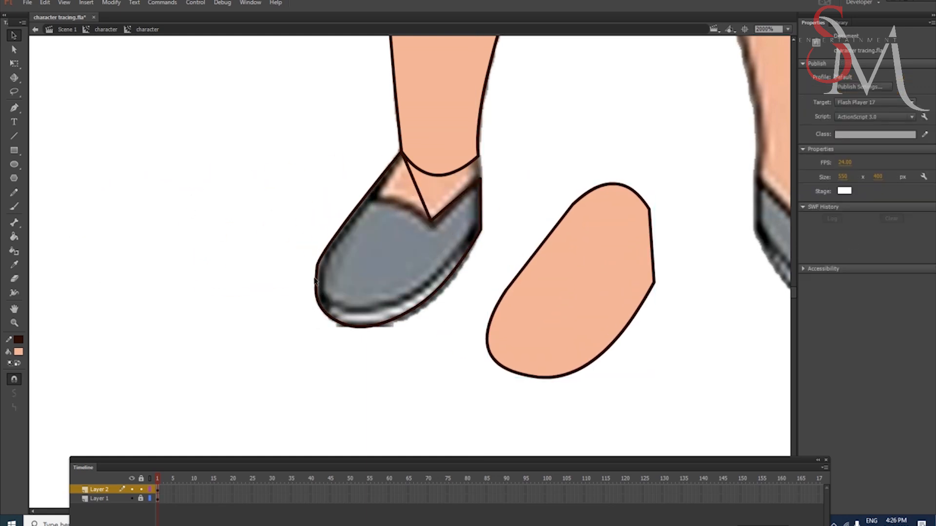
- Delete the shoe outline's outer side edge and redraw it with the Line tool from the ankle down to the toe
left_click_drag(319, 264, 204, 272)
left_click(204, 272)
key("Delete")
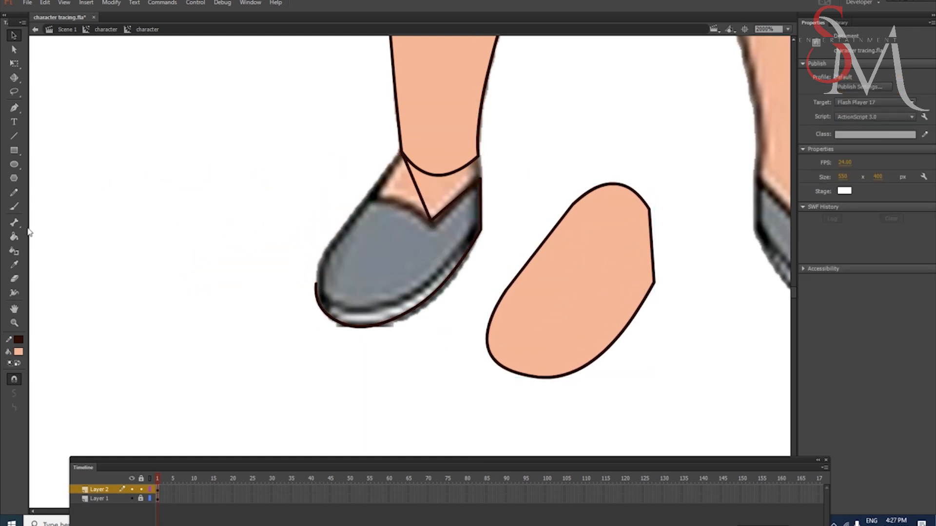
left_click(13, 136)
left_click_drag(404, 158, 377, 197)
key("v")
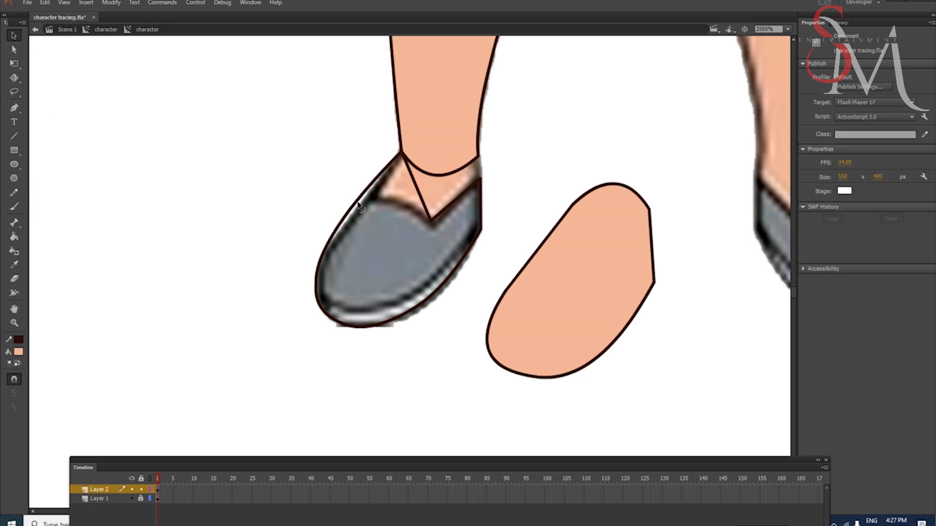
- Replace the misplaced opening edge with a line from the V tip to the outer side, curved along the reference
left_click(397, 211)
key("Delete")
left_click(14, 136)
left_click_drag(432, 220, 374, 198)
key("v")
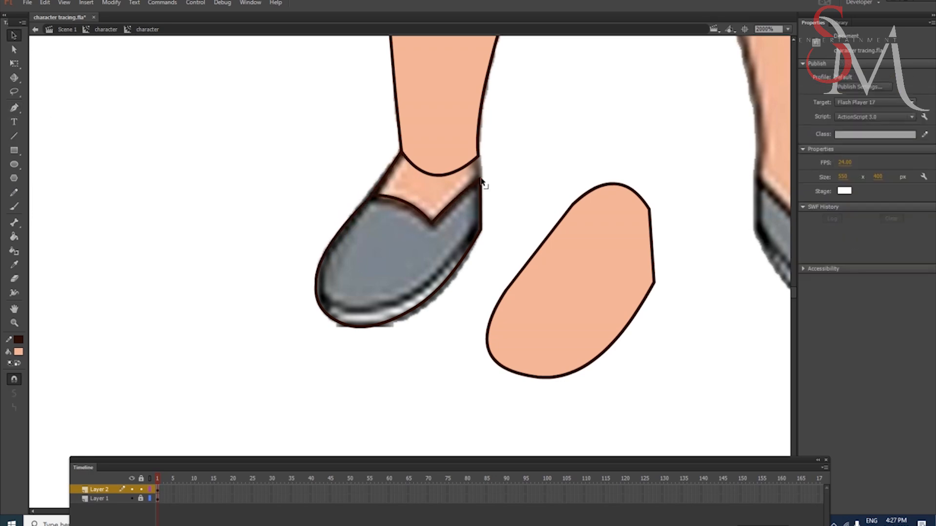
- Close and group the shoe outline, and fill it with the blue-grey shoe colour
key("n")
key("v")
double_click(381, 253)
key("ctrl+g")
left_click(14, 36)
double_click(376, 293)
key("k")
left_click(351, 263)
left_click(15, 36)
left_click(152, 30)
double_click(397, 291)
left_click(146, 31)
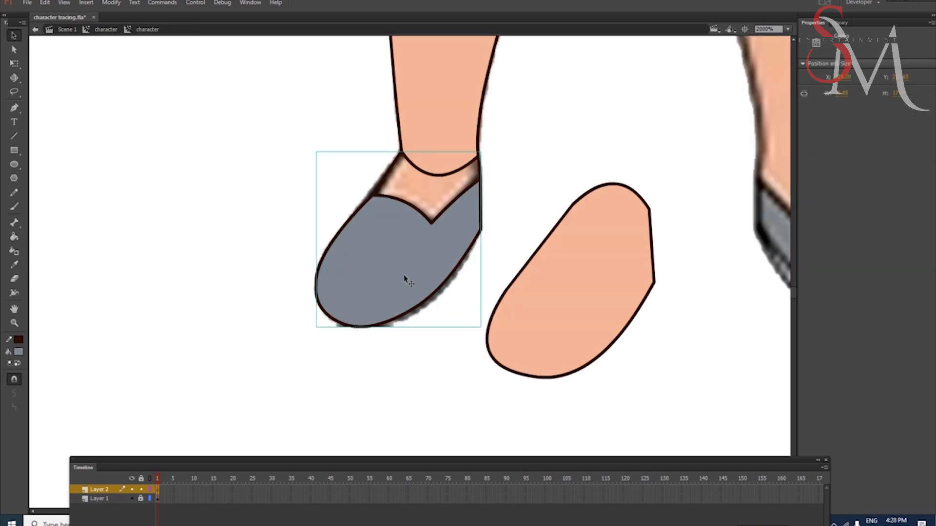
- Trace the shoe's grey upper panel with the Line tool in outline view, curving it around the toe, and group it
left_click(149, 489)
left_click(14, 136)
left_click_drag(370, 207, 336, 294)
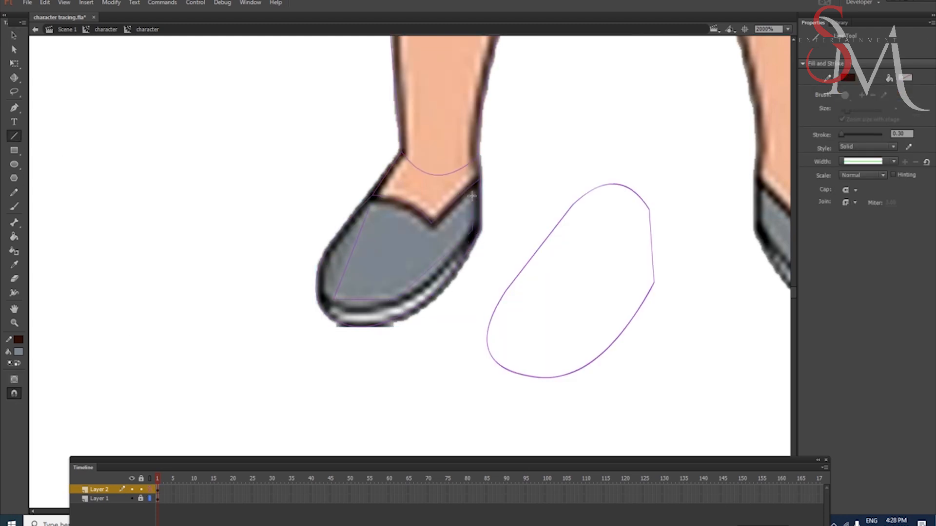
key("v")
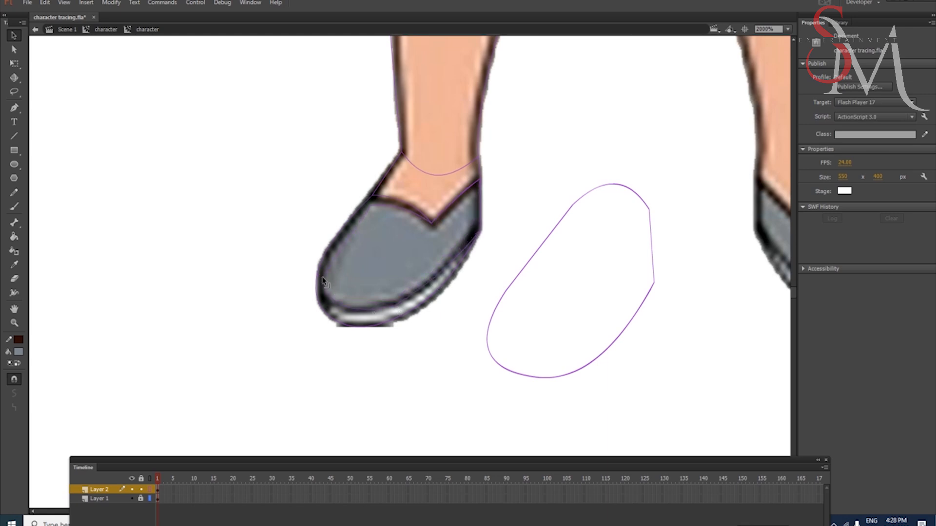
left_click(395, 307)
key("i")
key("v")
left_click(150, 489)
left_click(150, 490)
left_click(393, 210)
left_click(150, 490)
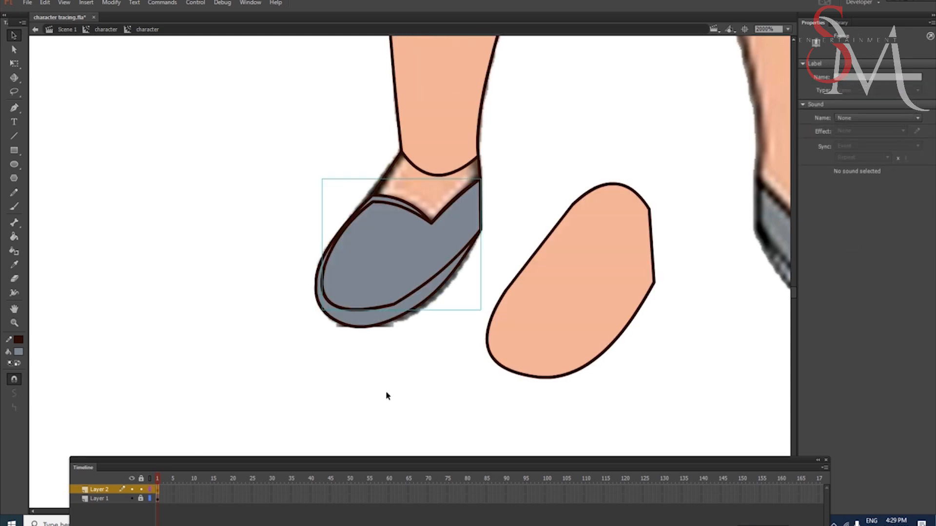
left_click(150, 490)
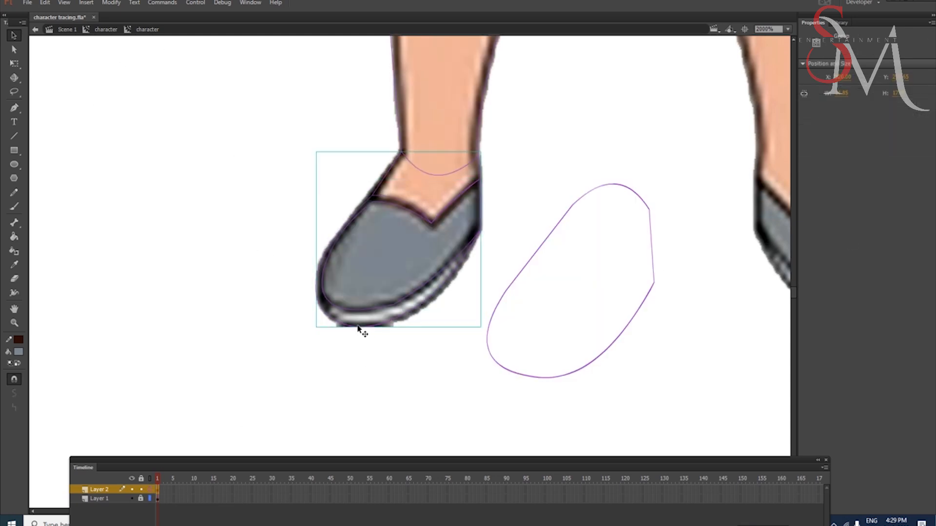
- Regroup the shoe base shape and send it one level backward
key("ctrl+b")
key("v")
key("ctrl+g")
left_click(150, 490)
left_click(366, 280)
key("ctrl+Down")
- Recolour the shoe base with a lighter neutral grey
double_click(380, 317)
left_click(415, 253)
left_click_drag(414, 253, 257, 281)
key("ctrl+z")
left_click(18, 352)
left_click(176, 366)
left_click(357, 231)
left_click(564, 195)
left_click(146, 31)
key("ctrl+z")
double_click(220, 63)
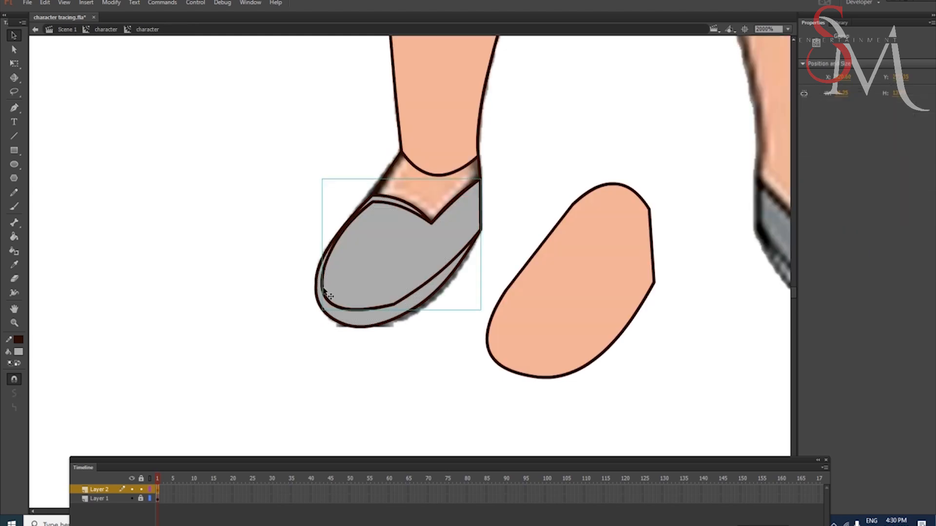
- Adjust the upper panel's toe edge and choose a darker grey as the fill colour
mouse_move(324, 292)
left_mouse_down()
mouse_move(188, 230)
mouse_move(326, 276)
left_mouse_up()
left_click(19, 352)
left_click(176, 366)
left_click(565, 195)
left_click_drag(341, 244, 165, 230)
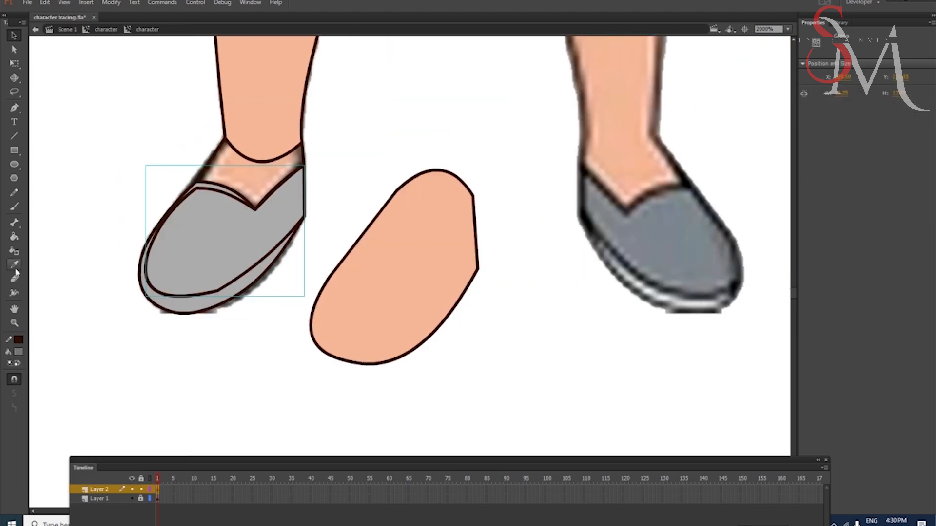
- Move the shoe base clear of the upper panel and fill it with very light grey for the sole
left_click_drag(249, 266, 424, 162)
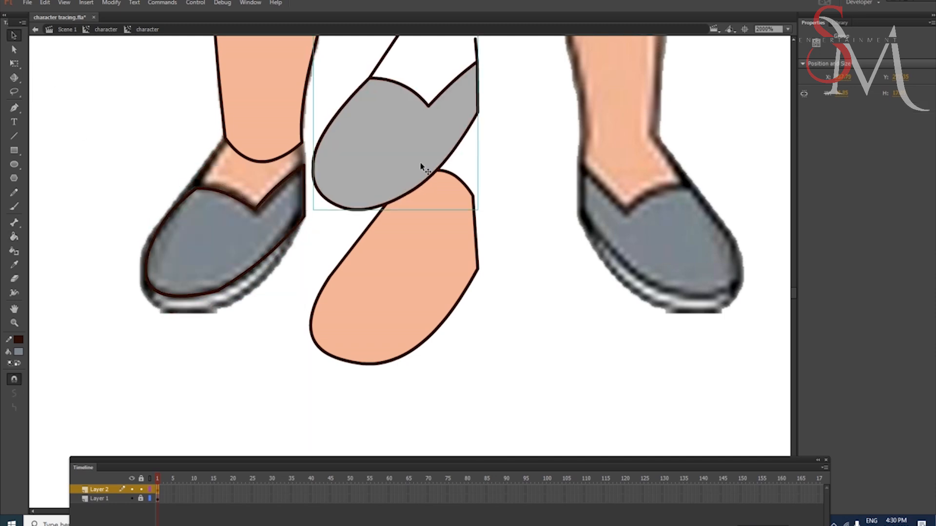
key("i")
key("ctrl+b")
left_click(400, 142)
key("ctrl+g")
left_click(14, 36)
- Fill the upper panel outline with dark grey and group it
double_click(240, 202)
double_click(405, 412)
key("ctrl+b")
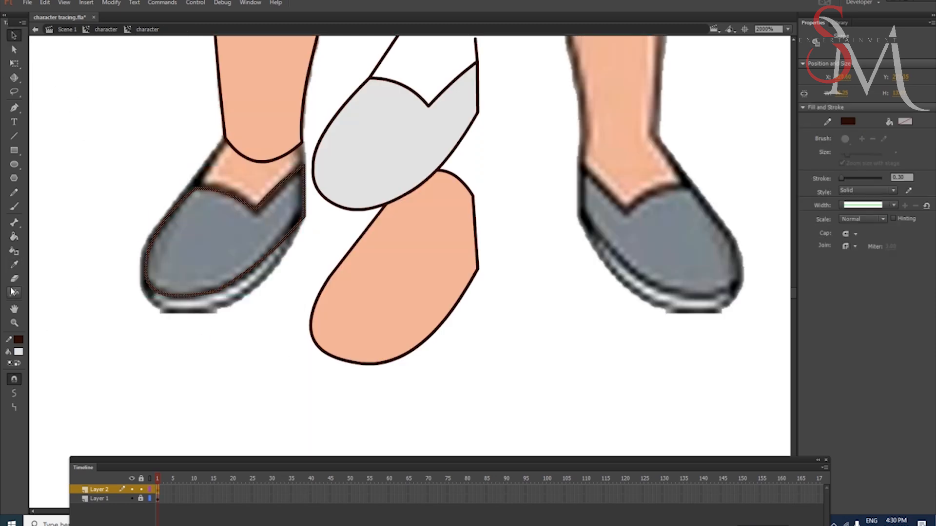
key("i")
left_click(210, 241)
left_click(14, 36)
key("ctrl+g")
- Move the light shoe base back beneath the dark panel, and refine and smooth the panel's outline
left_click_drag(388, 157, 214, 261)
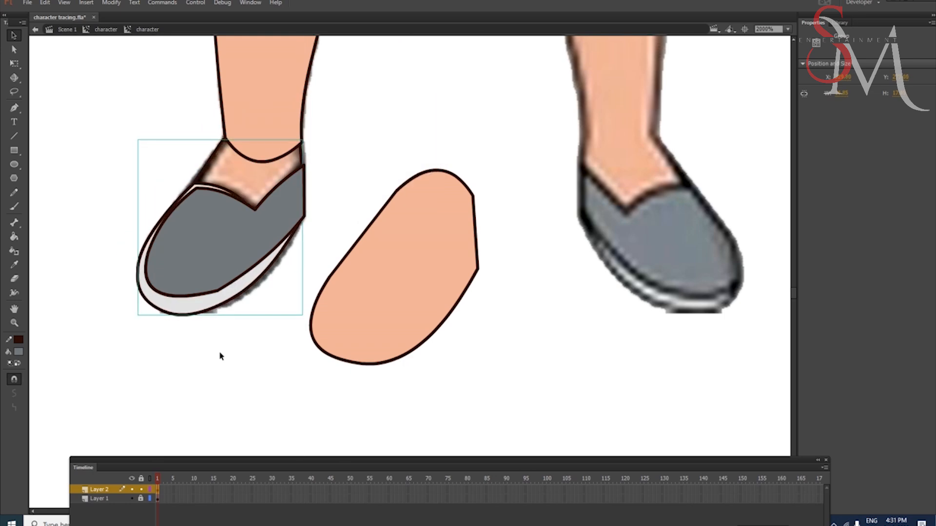
double_click(198, 189)
double_click(222, 291)
left_click(15, 393)
left_click(105, 341)
double_click(165, 296)
left_click(14, 393)
left_click(14, 393)
left_click(219, 328)
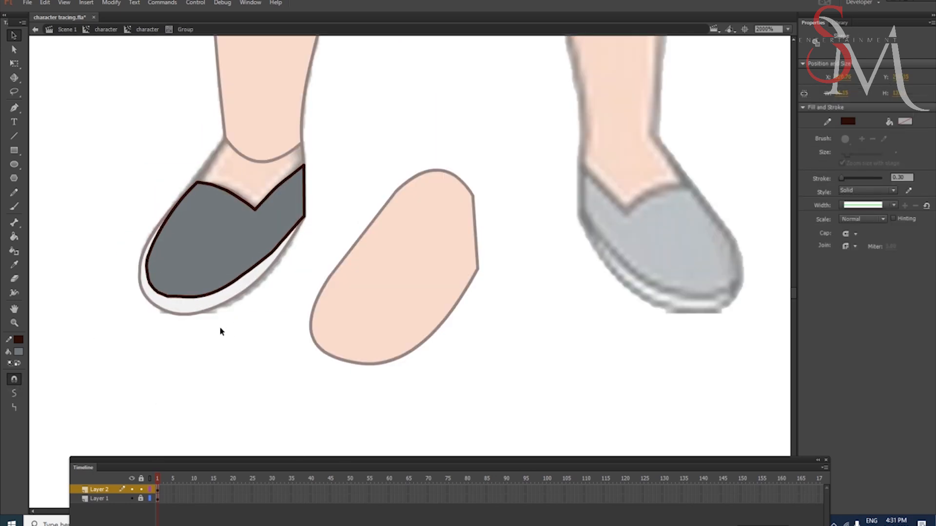
- Place the skin-coloured foot shape beneath the shoe parts, checking its alignment in outline view
left_click(150, 490)
left_click(150, 489)
left_click(150, 490)
double_click(134, 163)
left_click(149, 490)
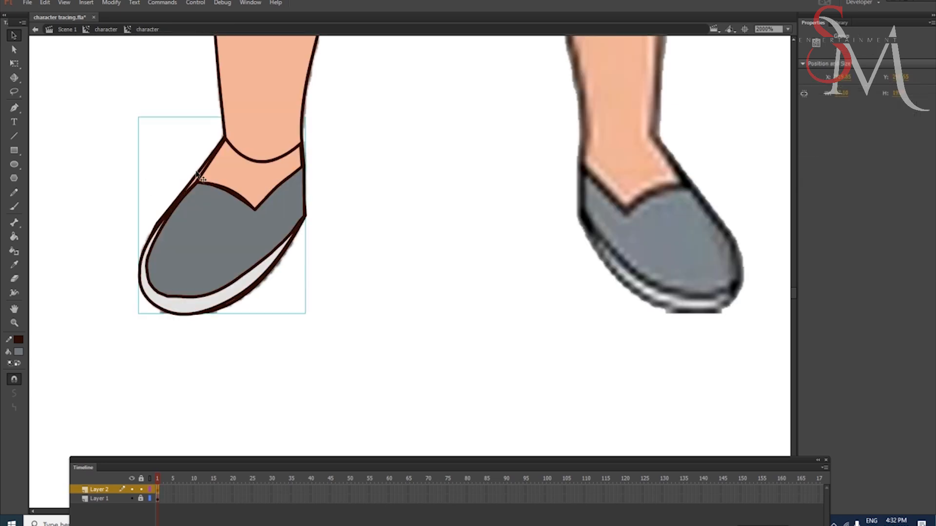
- Undo the latest adjustments to the foot
left_click(198, 174)
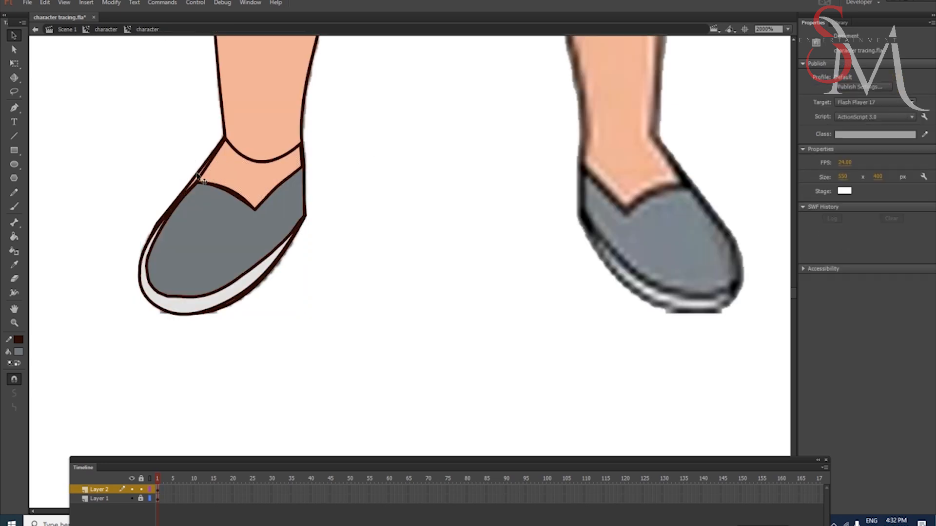
key("ctrl+z")
key("ctrl+z")
key("ctrl+z")
key("ctrl+z")
key("ctrl+z")
key("ctrl+z")
key("ctrl+z")
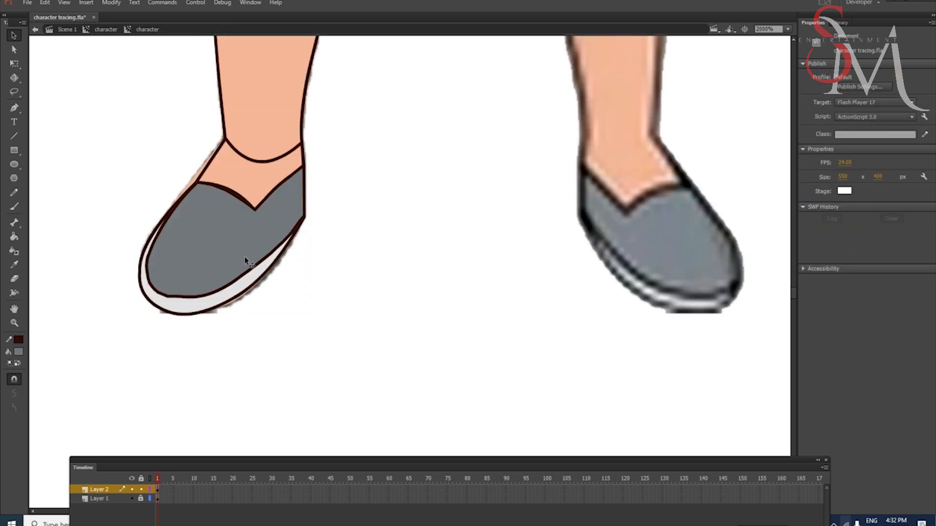
- Reshape the shoe panel's upper corner and the base outline so both follow the opening and sole of the reference
key("ctrl+shift+Down")
double_click(186, 186)
left_click(186, 186)
double_click(142, 93)
double_click(196, 183)
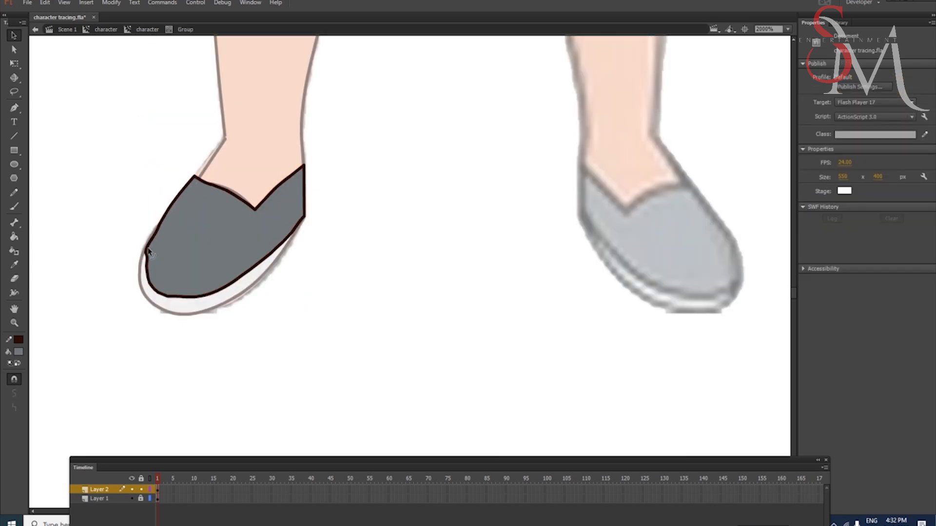
double_click(151, 46)
double_click(200, 177)
left_click(176, 161)
left_click_drag(196, 180, 194, 176)
left_click_drag(243, 293, 247, 297)
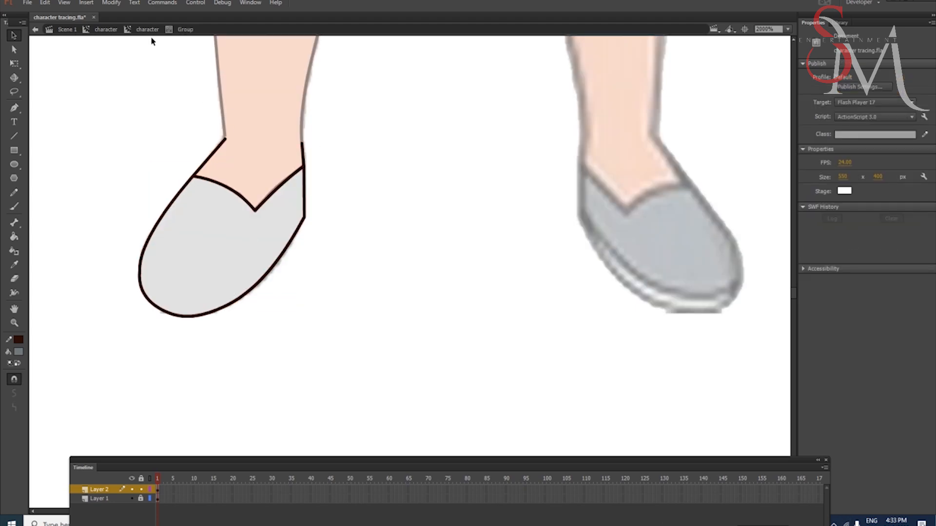
- Close the ankle of the shoe base with a curved line across the leg and fill the opening with skin colour
double_click(169, 55)
double_click(222, 150)
left_click(224, 141)
key("p")
left_click(194, 176)
left_click(224, 136)
left_click(302, 143)
key("v")
left_click(145, 31)
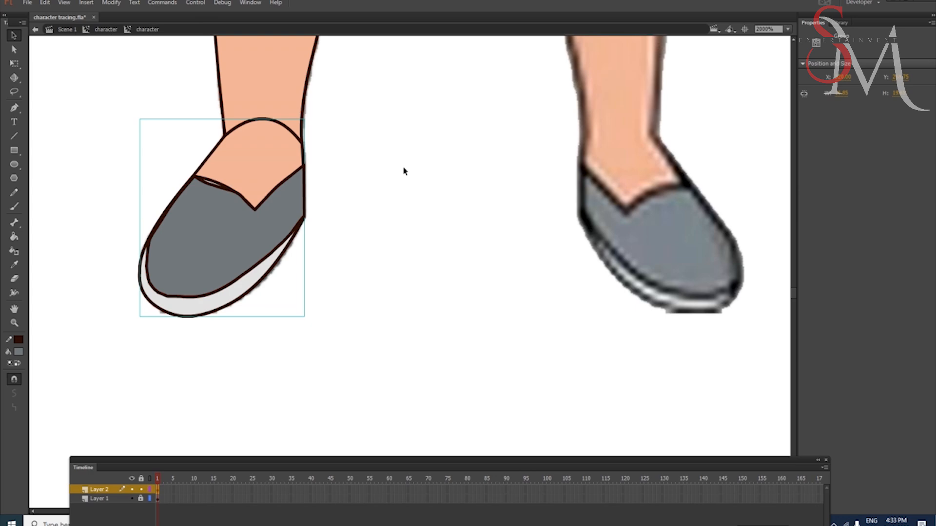
- Reshape the dark upper panel's opening edge to match the base outline
double_click(227, 189)
left_click(145, 31)
left_click(351, 228)
double_click(184, 298)
double_click(181, 297)
double_click(416, 380)
- Recolour the outlines of the upper panel and the shoe base to dark grey
double_click(208, 295)
double_click(209, 296)
left_click(19, 340)
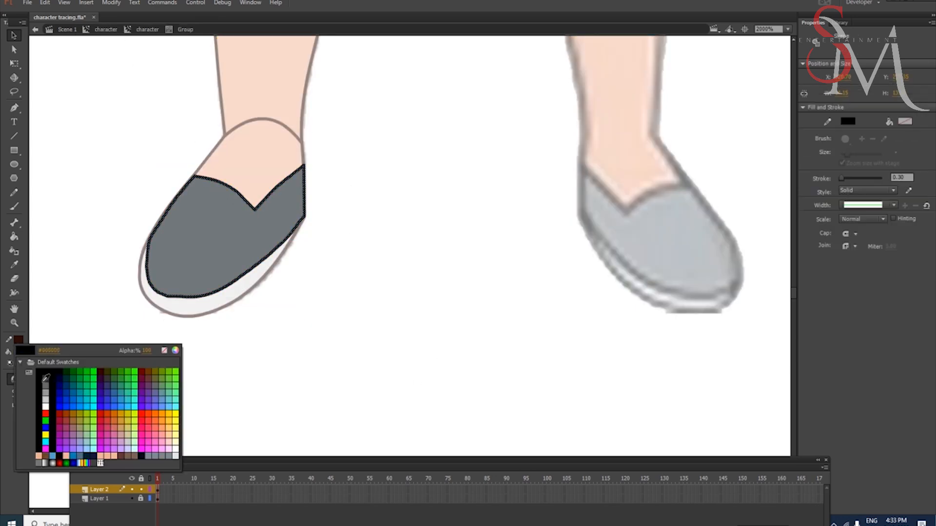
left_click(51, 381)
left_click(201, 106)
left_click(145, 30)
double_click(177, 313)
left_click(18, 340)
left_click(51, 381)
double_click(117, 167)
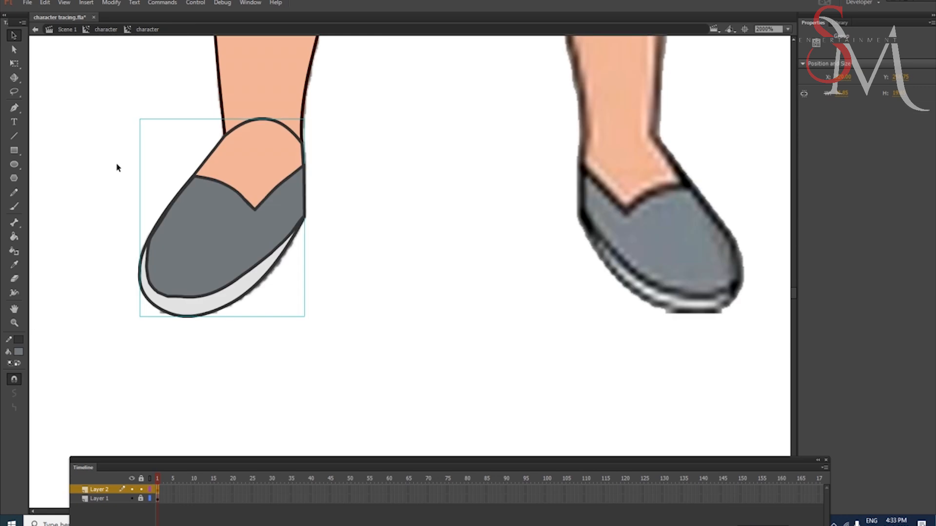
- Group the foot and shoe parts together and send the group one level backward
left_click(117, 167)
key("ctrl+minus")
key("ctrl+minus")
key("ctrl+minus")
double_click(387, 273)
left_click(147, 30)
key("ctrl+equal")
key("ctrl+equal")
left_click(507, 385)
left_click(436, 251)
key("ctrl+g")
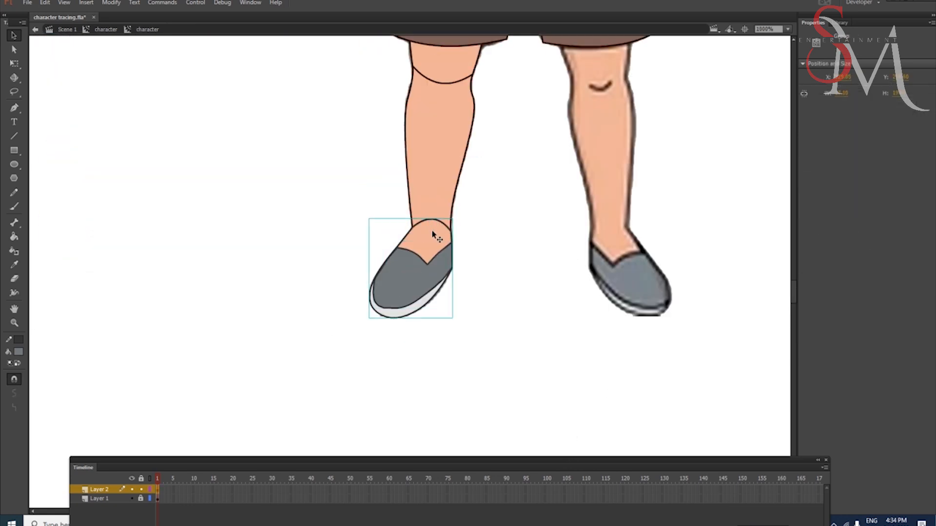
key("ctrl+Down")
- Draw the knee crease on the left-hand leg with the Line tool over the reference mark and curve it downward
left_click_drag(435, 234, 406, 332)
key("ctrl+equal")
left_click_drag(385, 284, 385, 368)
left_click(150, 489)
left_click(419, 212)
key("n")
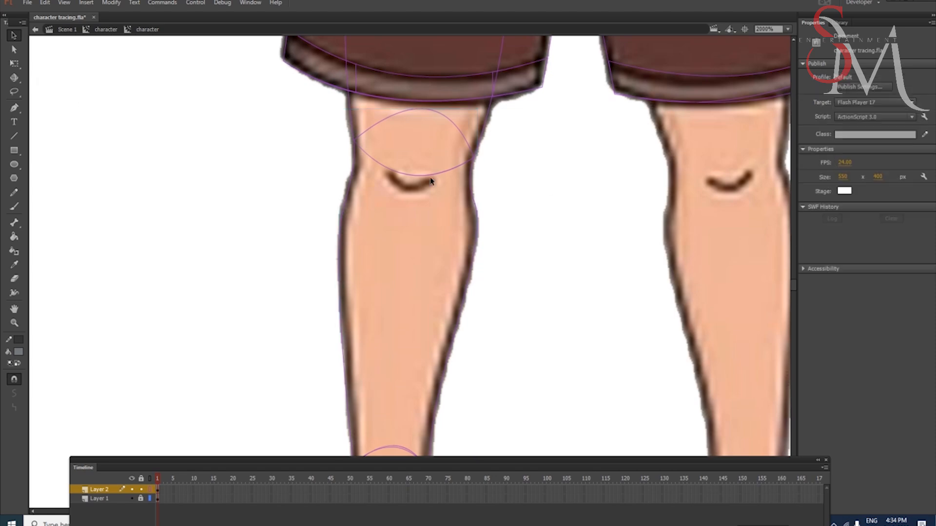
left_click_drag(389, 173, 435, 177)
key("v")
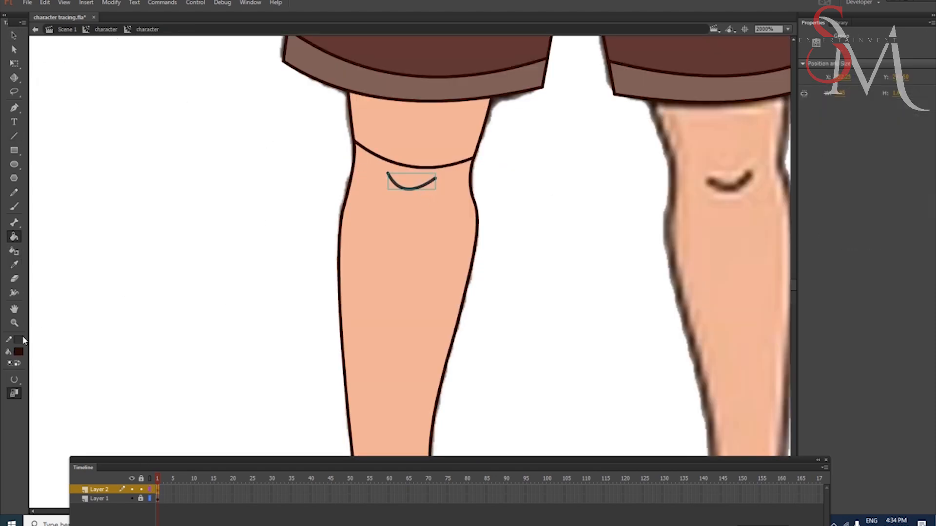
- Recolour the knee crease line on the left-hand leg to the dark brown used for the leg outlines
left_click(20, 339)
left_click(383, 160)
left_click(13, 36)
double_click(410, 189)
left_click(19, 340)
left_click(20, 352)
left_click(145, 29)
- Bend the upper leg's lower edge slightly further down at the knee and reshape the lower leg's top edge
left_click(435, 208)
key("ctrl+Up")
key("ctrl+Down")
double_click(444, 146)
left_click_drag(454, 165, 453, 172)
double_click(276, 134)
double_click(411, 205)
left_click_drag(419, 110, 414, 120)
double_click(221, 198)
- Group the left-hand leg parts with the foot and shoe and adjust the group's stacking order
key("ctrl+minus")
key("ctrl+minus")
left_click(413, 253)
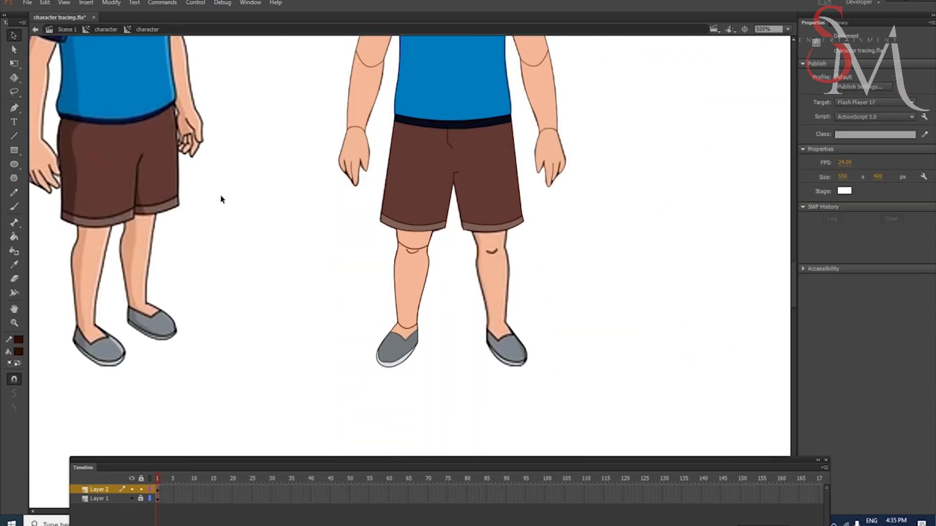
left_click(409, 336, "shift")
left_click_drag(419, 283, 302, 282)
key("ctrl+z")
key("ctrl+g")
key("ctrl+Down")
key("ctrl+shift+Up")
- Duplicate the leg group, flip the copy horizontally, place it over the right-hand reference leg and send it to the back
right_click(416, 218)
mouse_move(549, 374)
left_click(591, 478)
left_click_drag(406, 319, 497, 319)
key("Down")
key("ctrl+shift+Down")
- Hide the reference image on Layer 1 to check the traced body on its own
left_click_drag(631, 163, 608, 399)
key("ctrl+minus")
key("ctrl+minus")
left_click(132, 499)
key("ctrl+equal")
key("ctrl+equal")
scroll(596, 136, "down", 5)
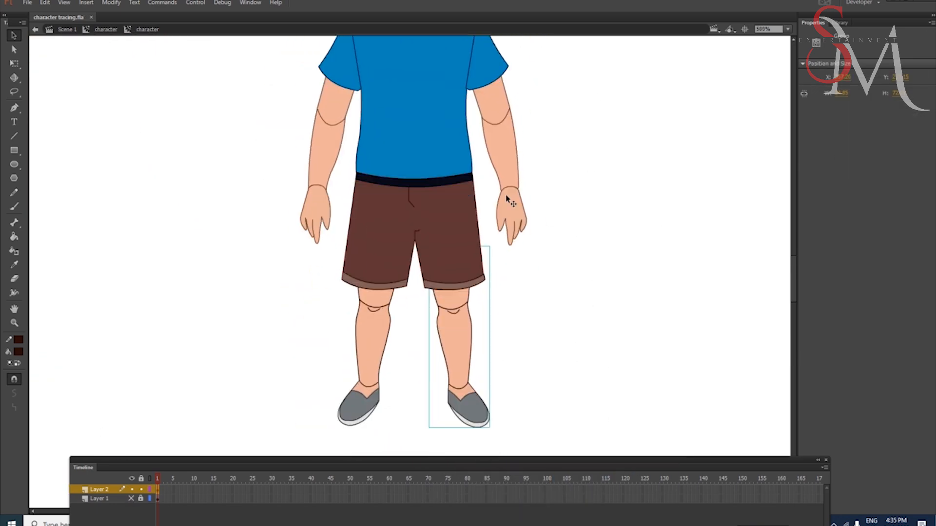